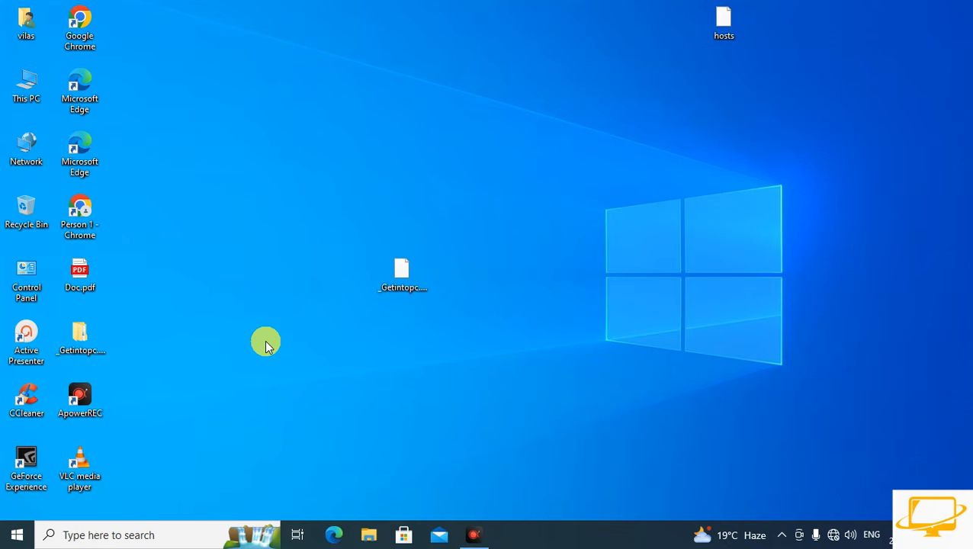
- Open Google Chrome with the last listed profile and close the leftover Wait For Resource and ApowerREC tabs
double_click(76, 36)
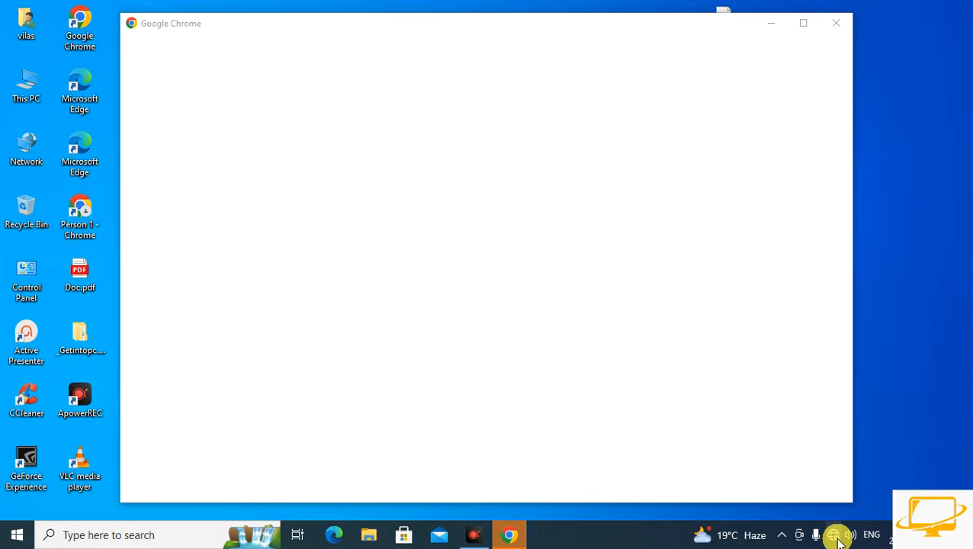
click(836, 537)
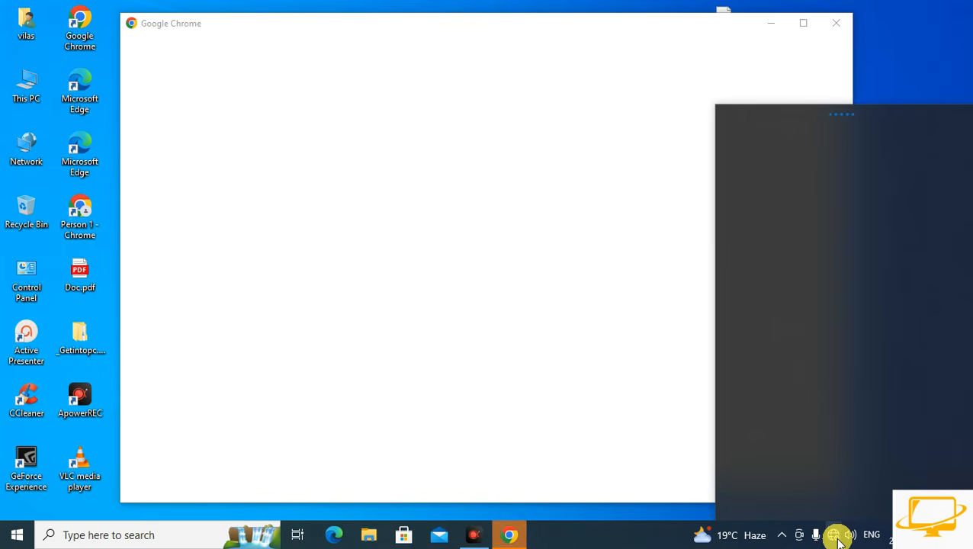
click(727, 92)
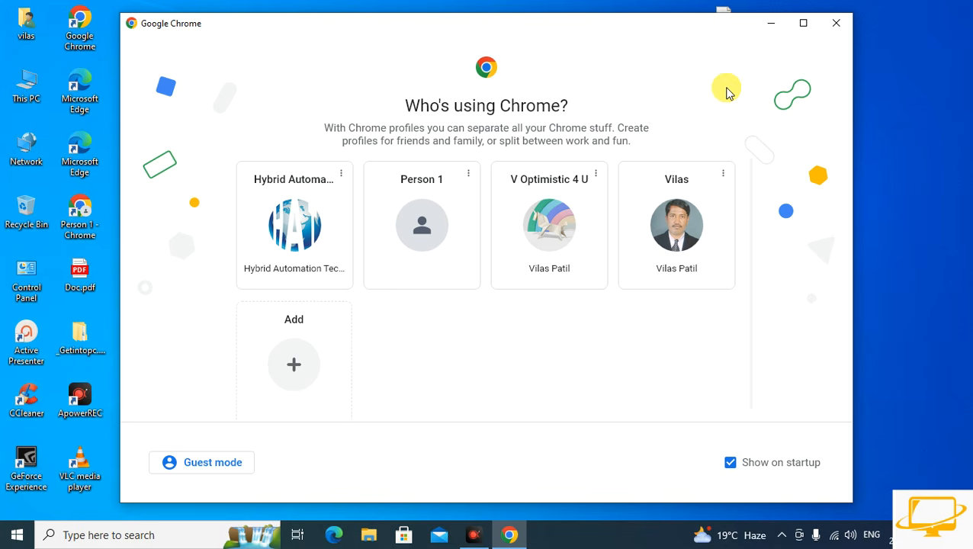
click(662, 254)
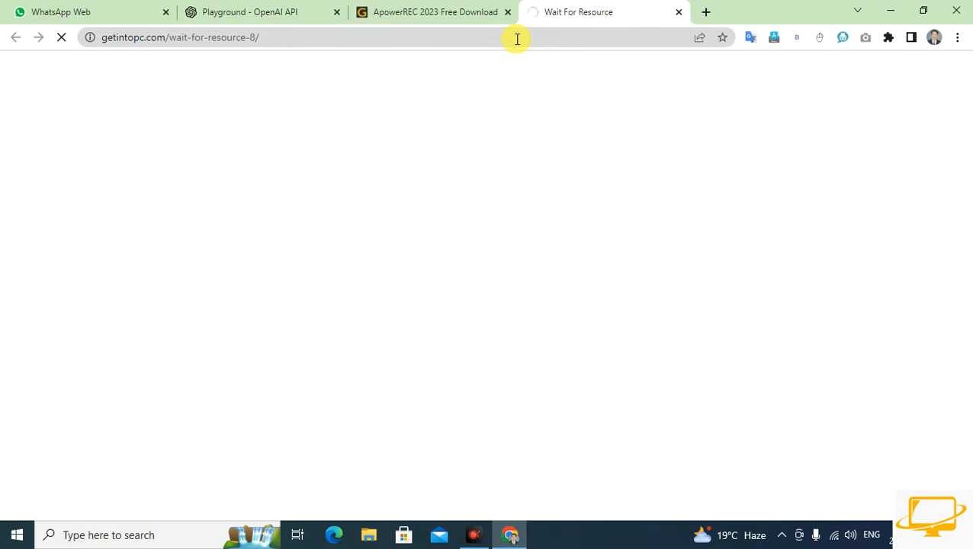
click(680, 13)
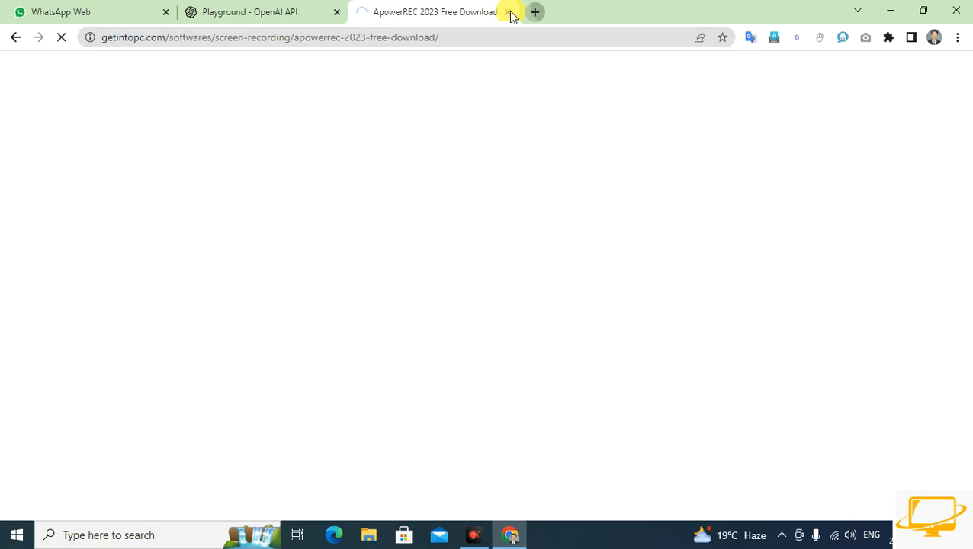
click(509, 14)
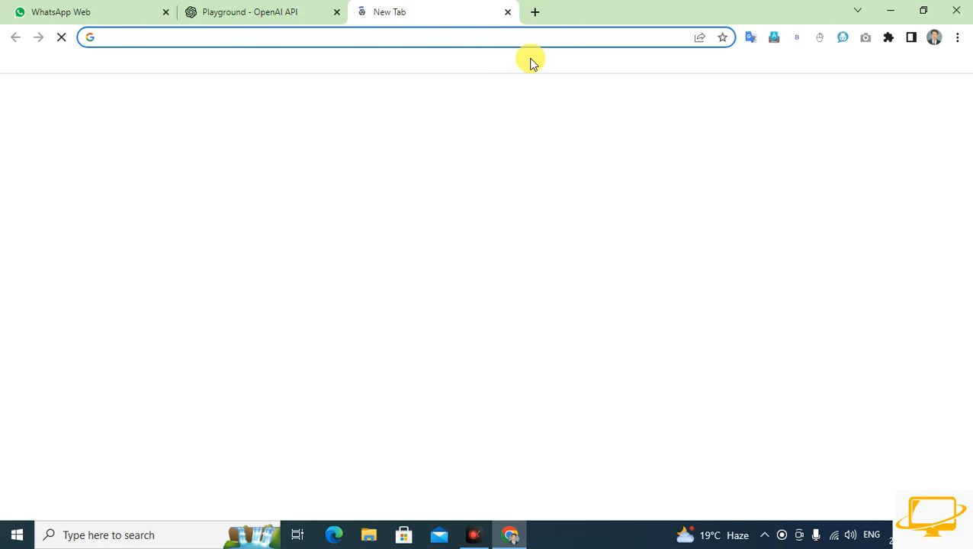
- Search the web for "wplsoft v2.51 download" and open Delta's Download Center
click(522, 36)
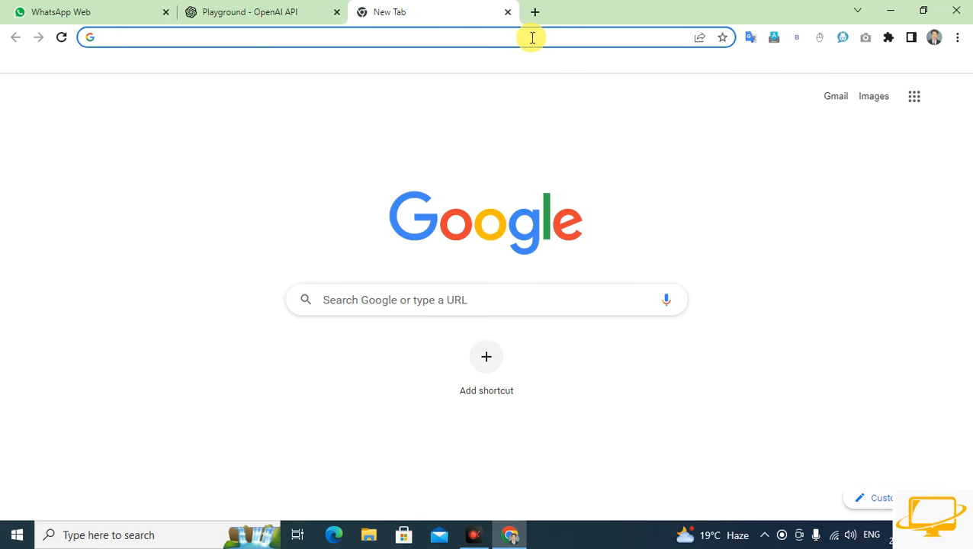
click(533, 38)
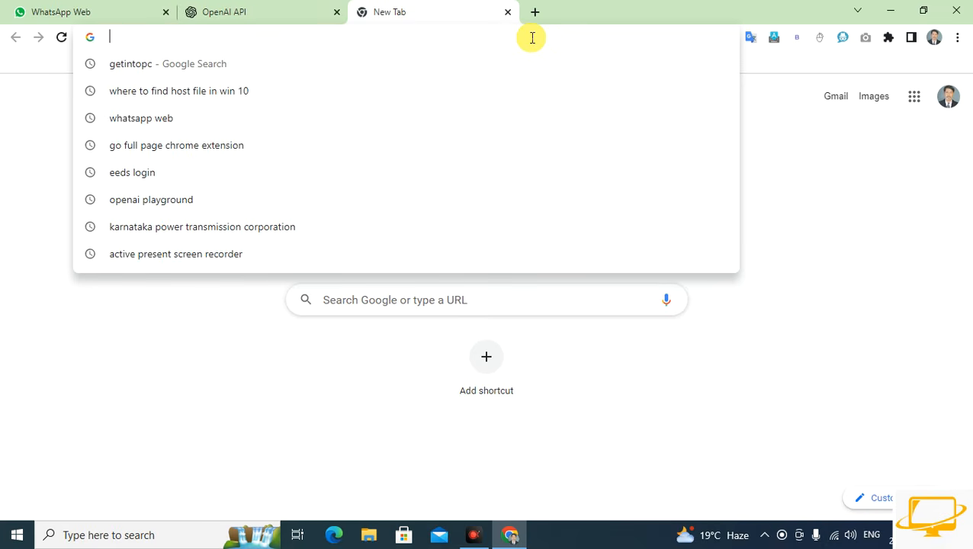
text(wp)
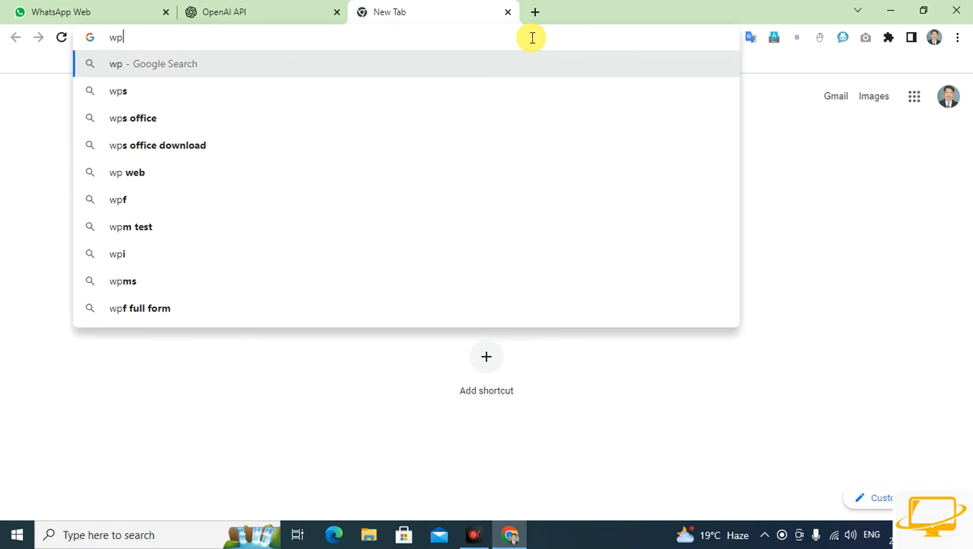
text(lsoft)
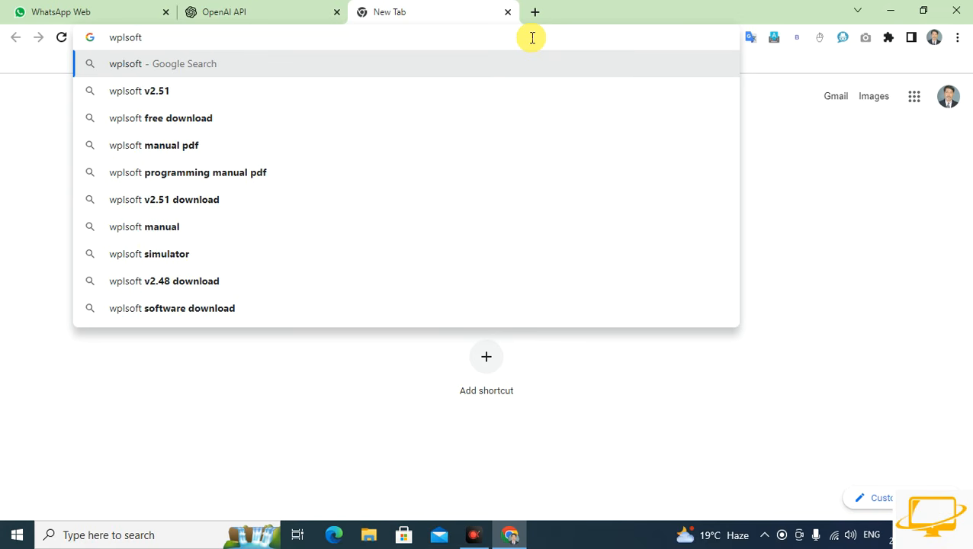
text( v2.51 download)
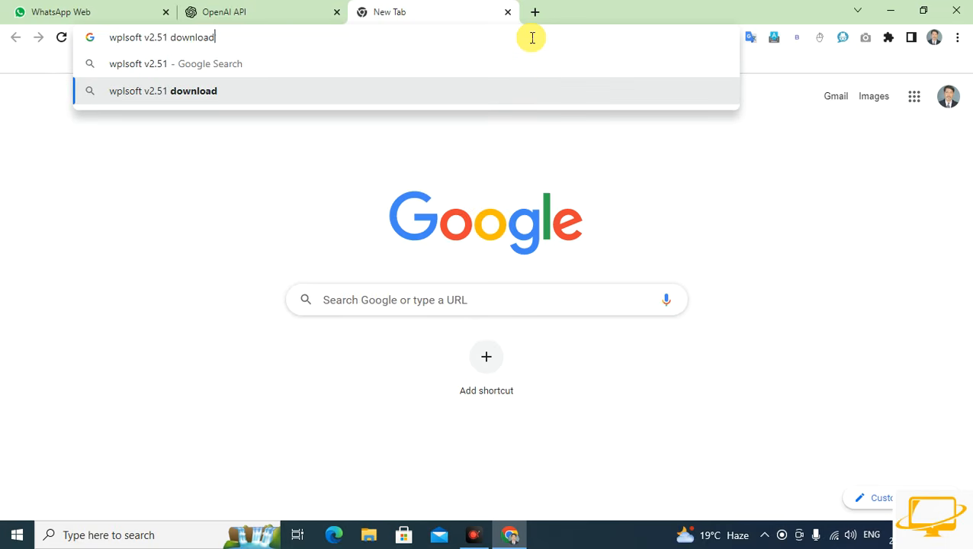
key(Return)
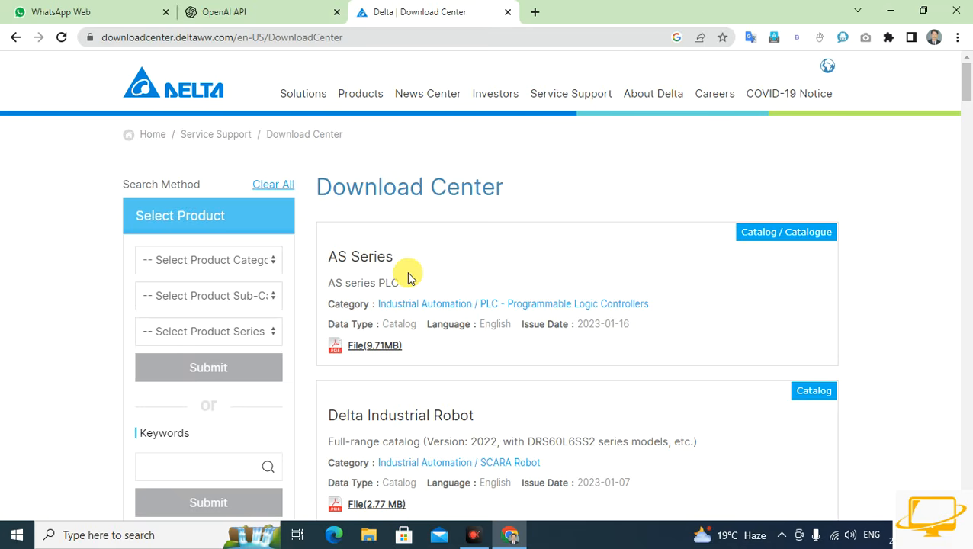
- Search the Download Center for the suggested keyword WPLSoft V2.51
scroll(387, 289, down, 1)
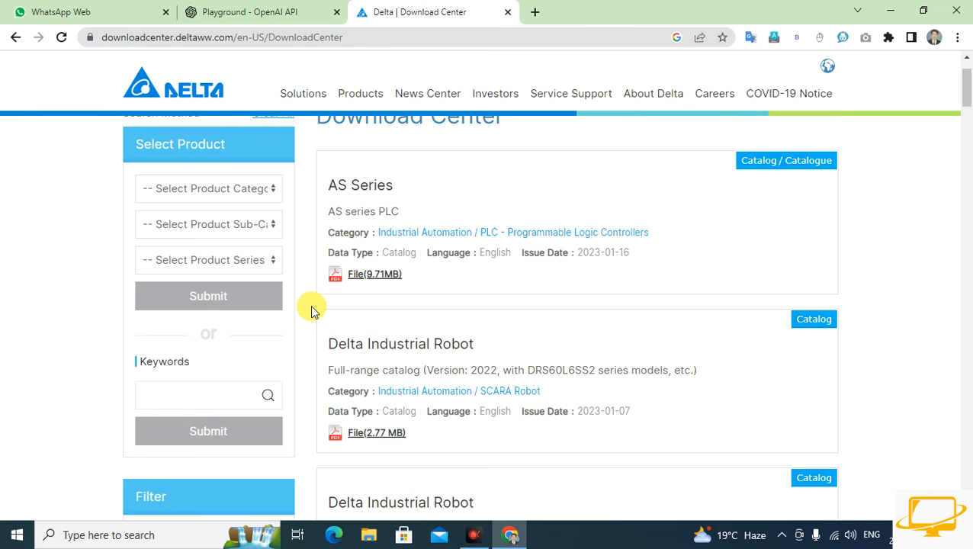
click(225, 394)
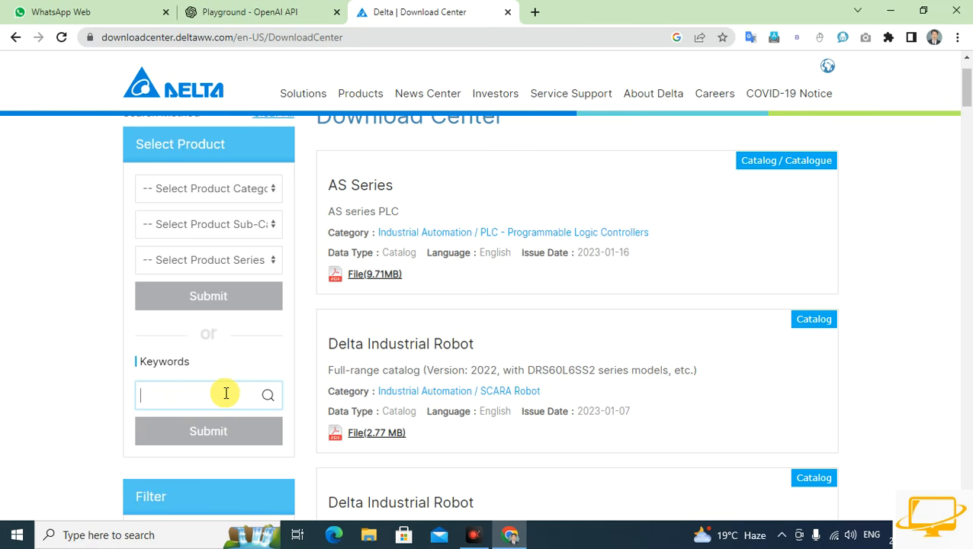
text(wplso)
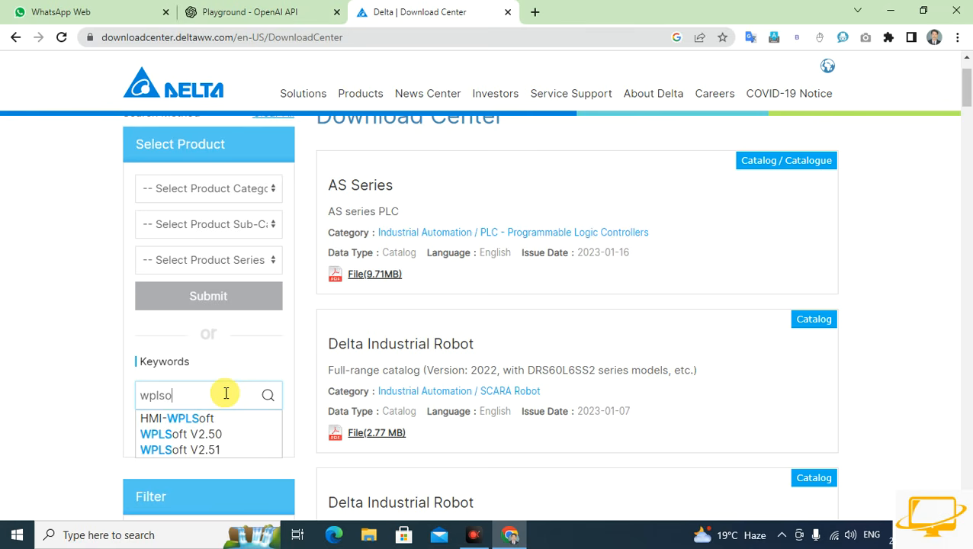
click(218, 452)
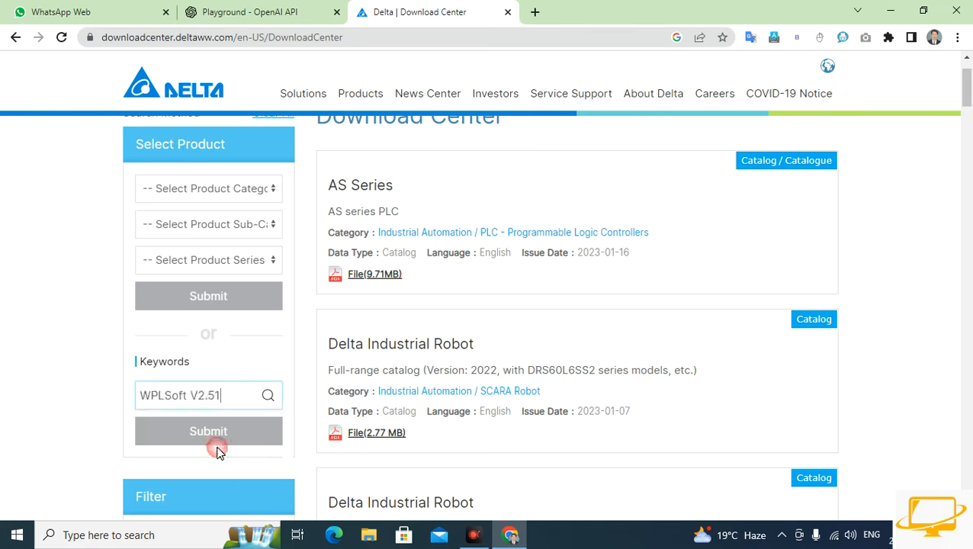
click(195, 432)
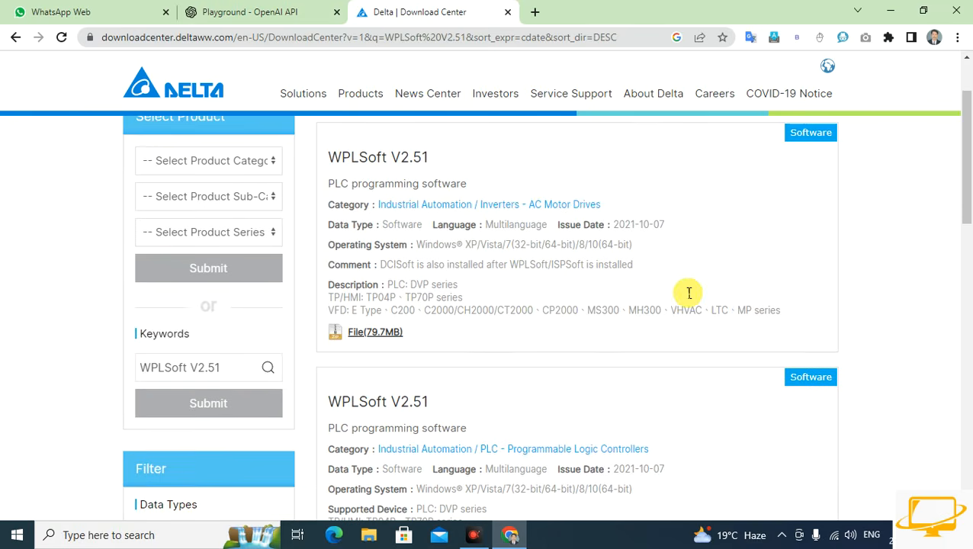
- Download the file of the first WPLSoft V2.51 result and review the supported device series in its description
click(387, 334)
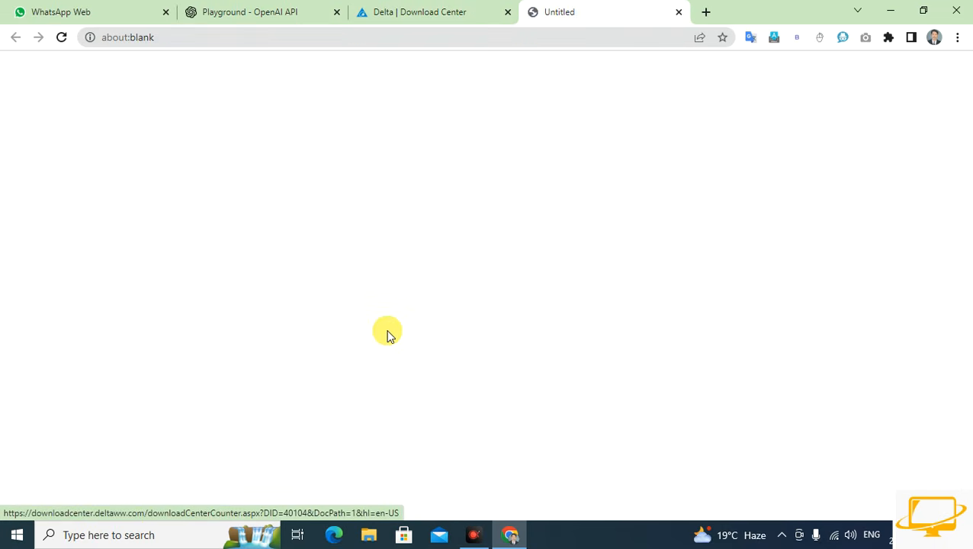
click(384, 322)
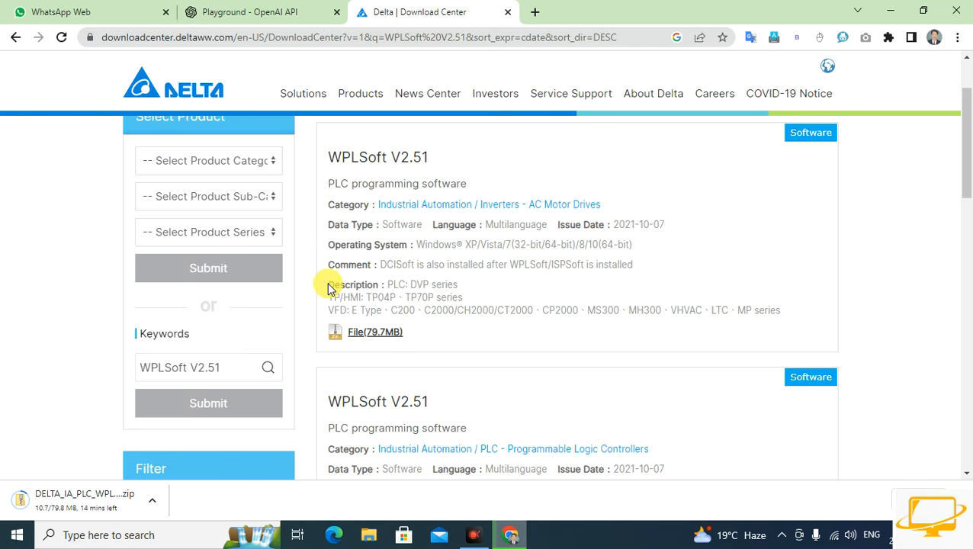
drag(329, 284, 407, 284)
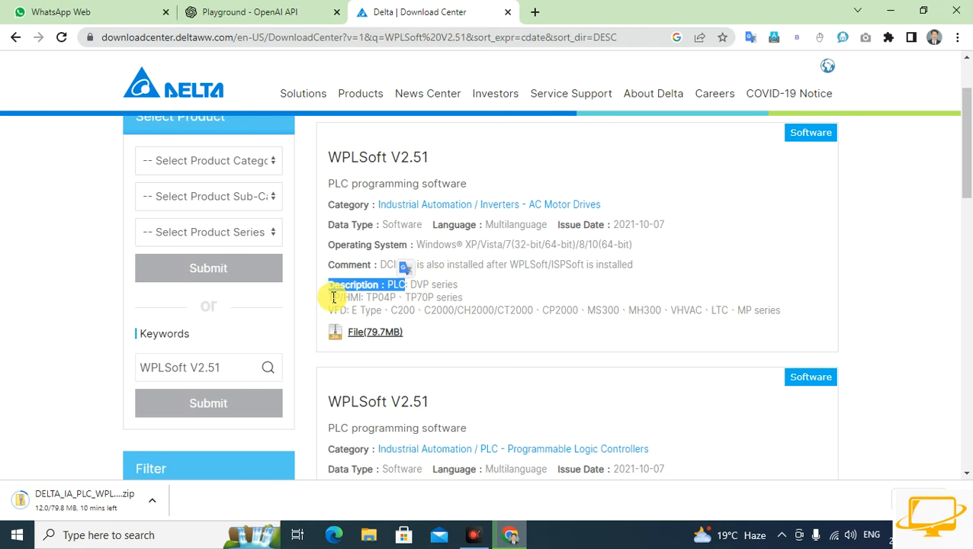
drag(333, 297, 450, 299)
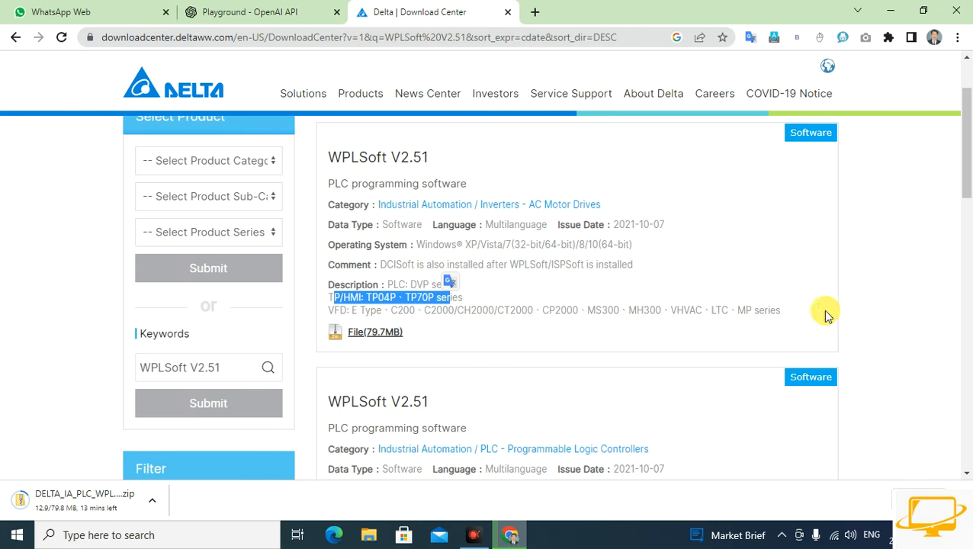
drag(783, 312, 332, 287)
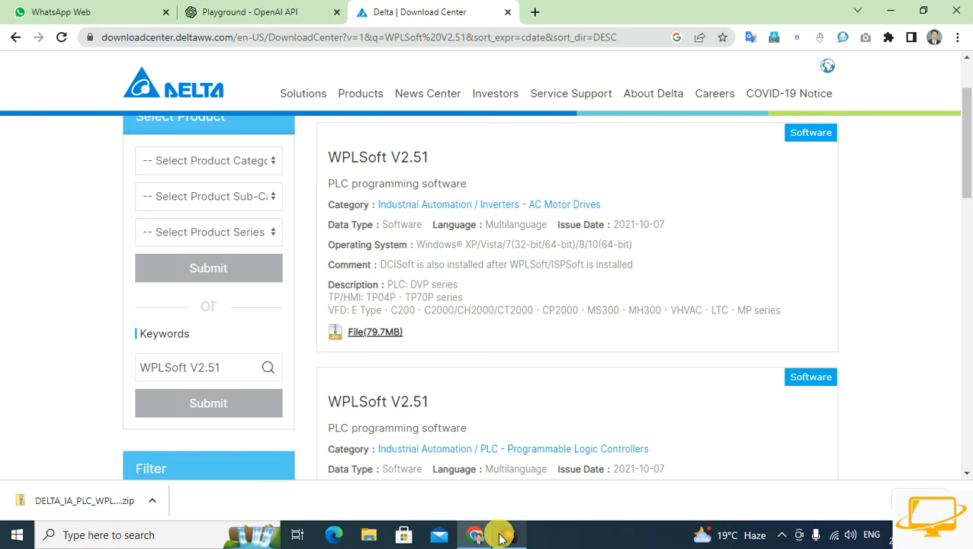
- Show the downloaded zip in its folder and extract it with 7-Zip into a DELTA_IA_PLC_WPL_V2.51_SW_20211007 folder
click(155, 502)
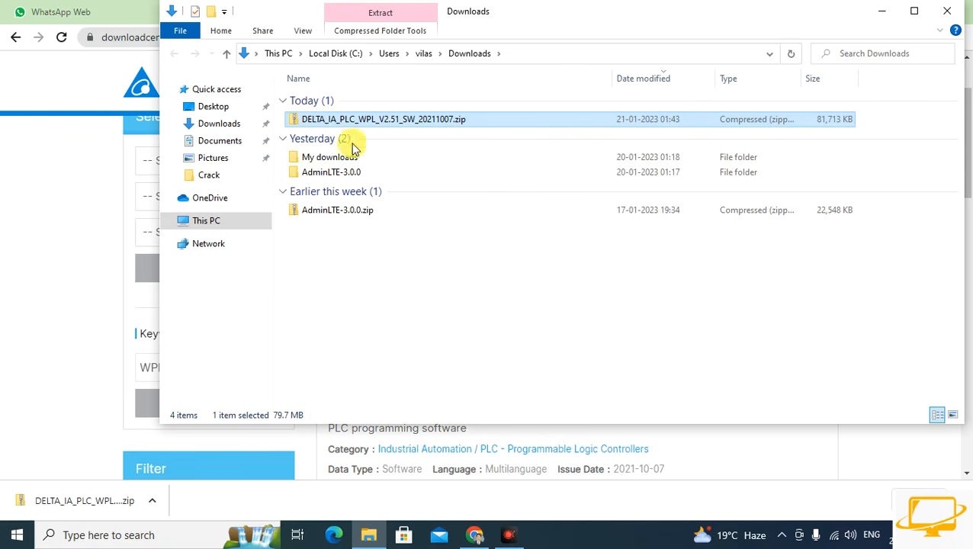
double_click(328, 120)
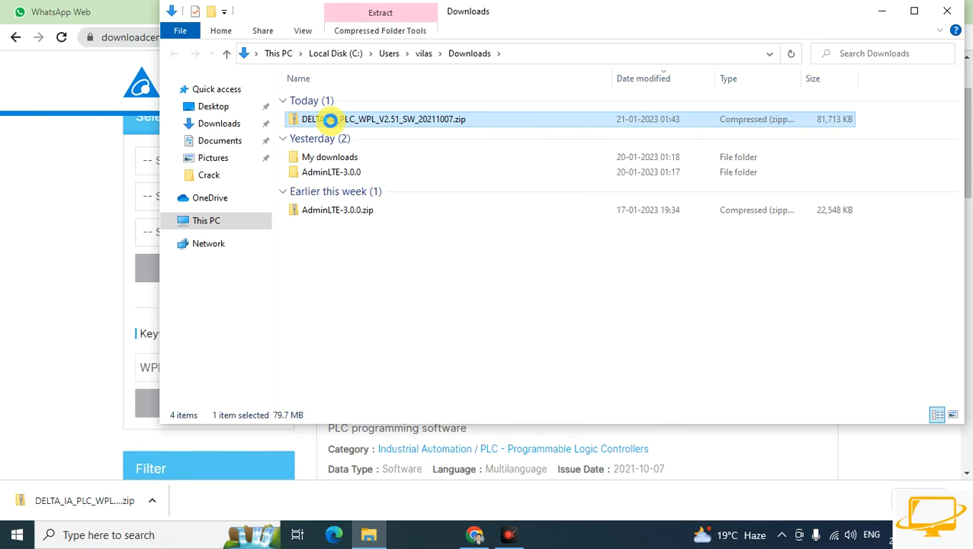
right_click(329, 120)
mouse_move(379, 187)
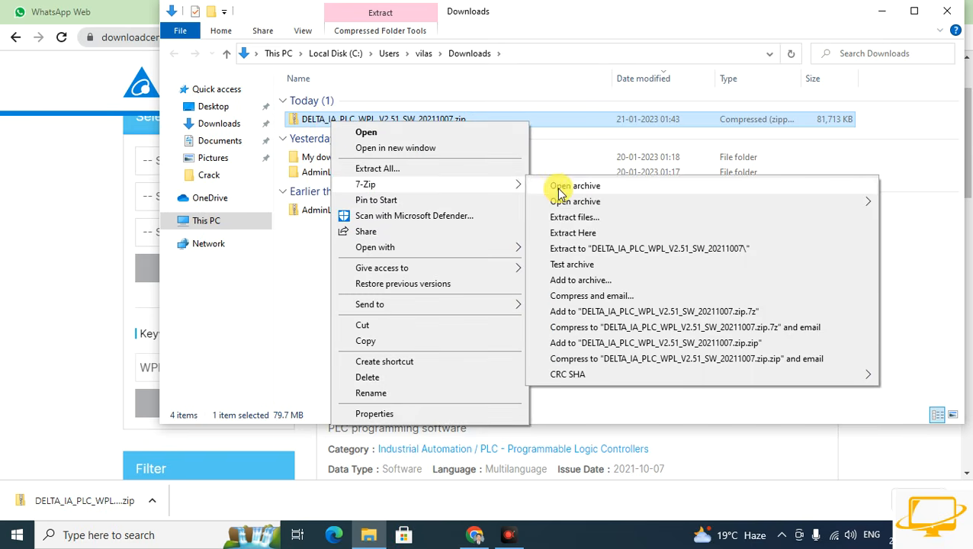
click(583, 250)
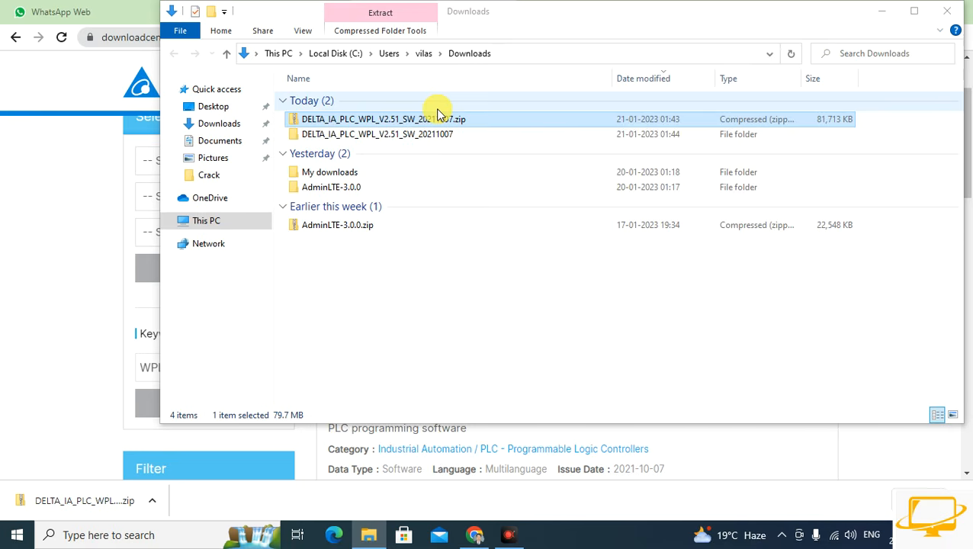
- Run setup.exe from the extracted DELTA_IA_PLC_WPL_V2.51_SW_20211007 folder as administrator
click(444, 134)
double_click(444, 133)
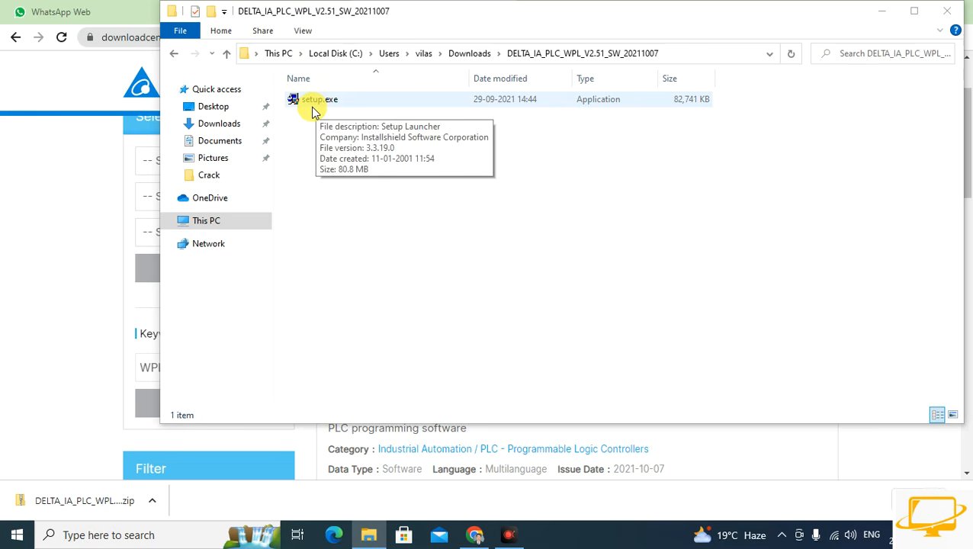
click(320, 100)
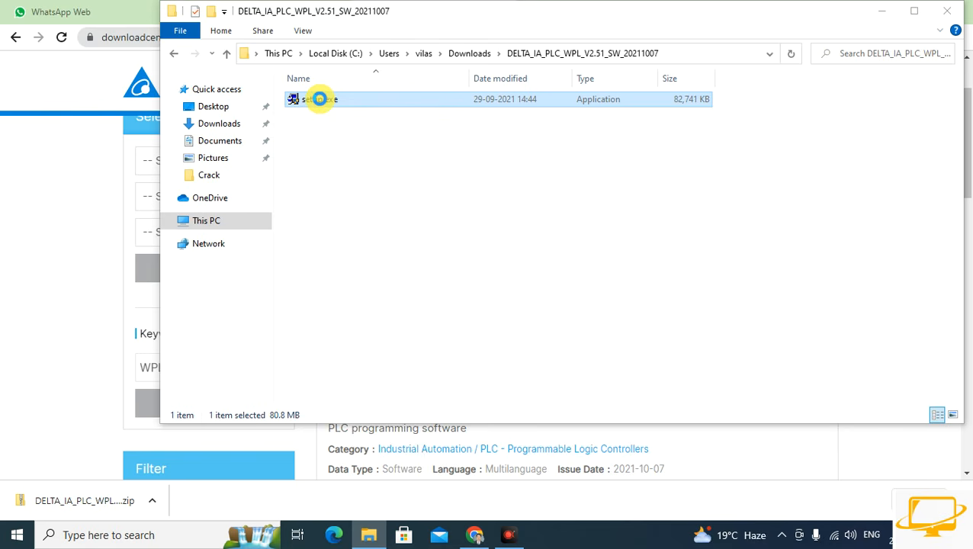
right_click(319, 99)
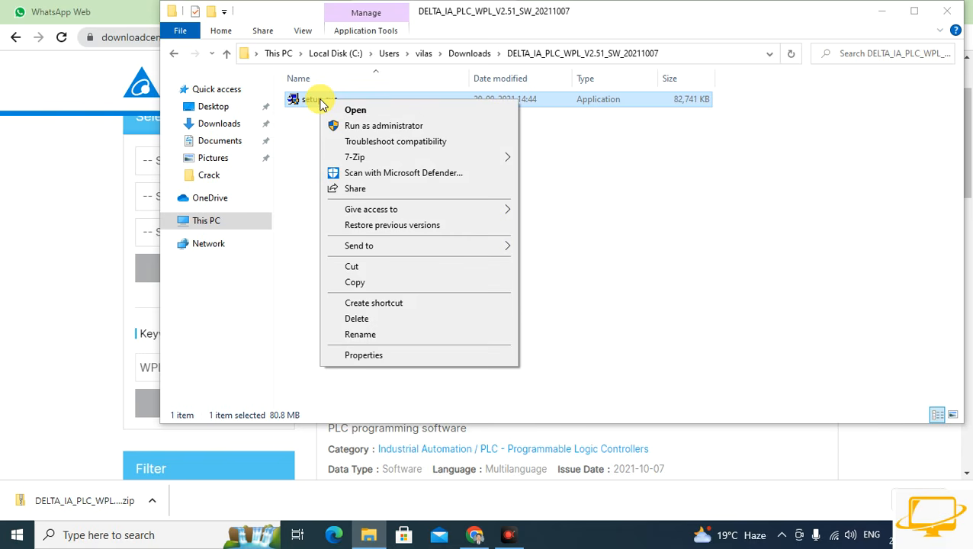
click(349, 125)
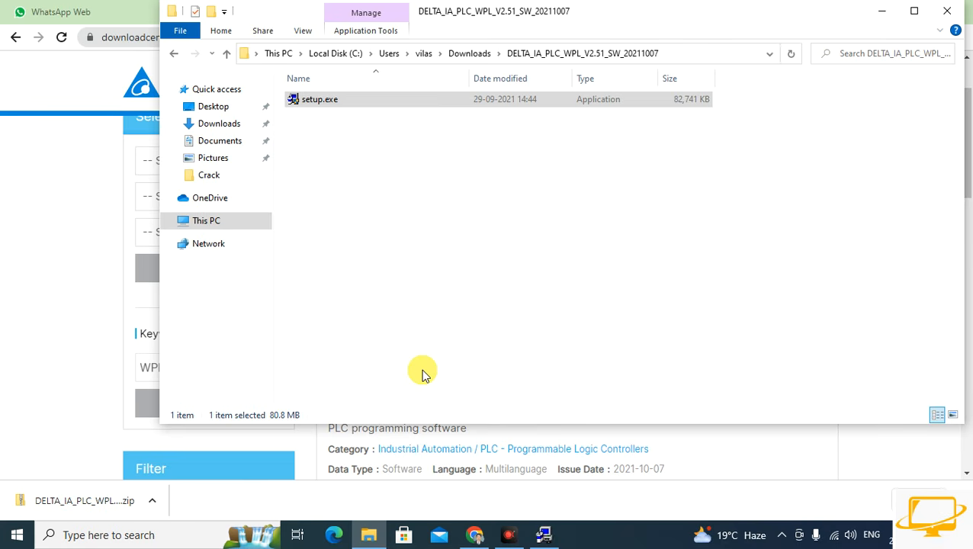
- Minimize the File Explorer and Chrome windows to uncover the WPLSoft 2.51 installer, and refresh the desktop
click(544, 536)
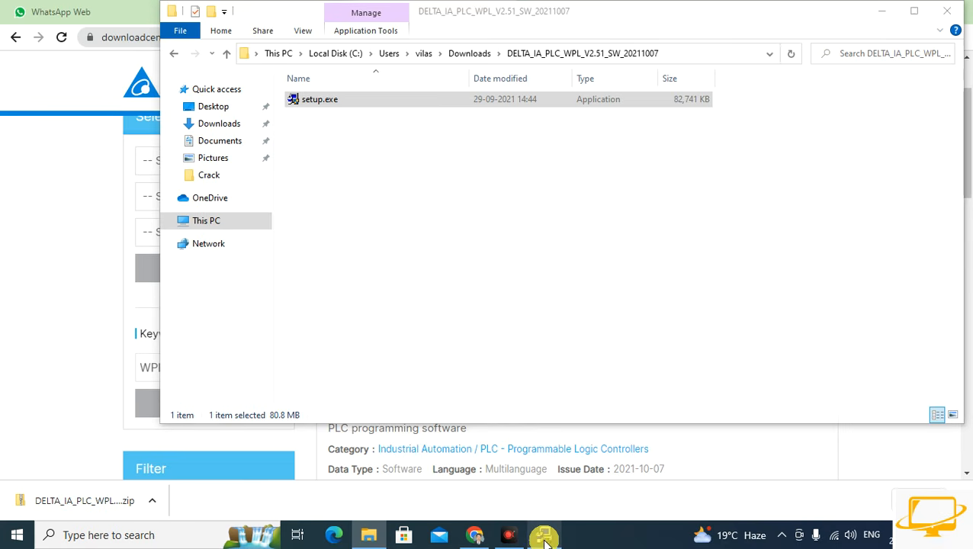
click(883, 12)
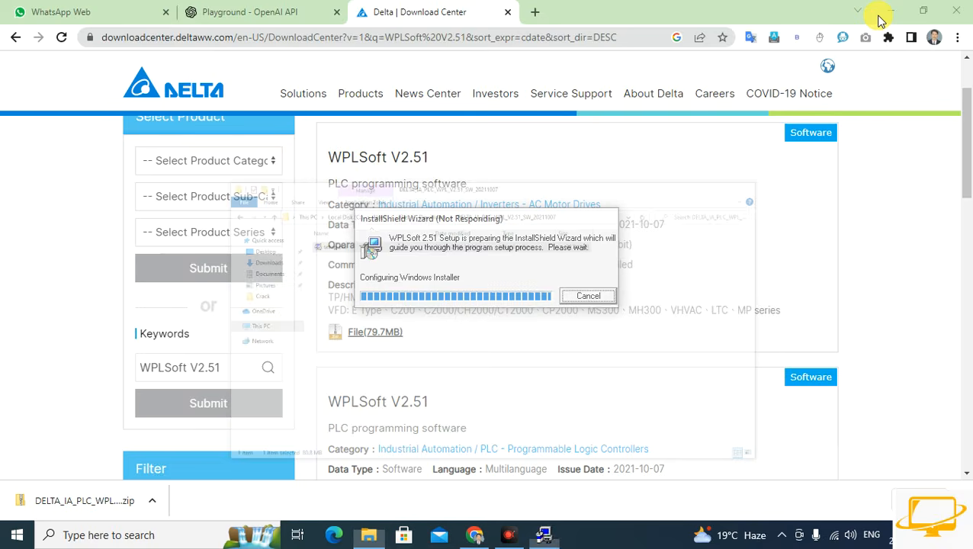
click(889, 12)
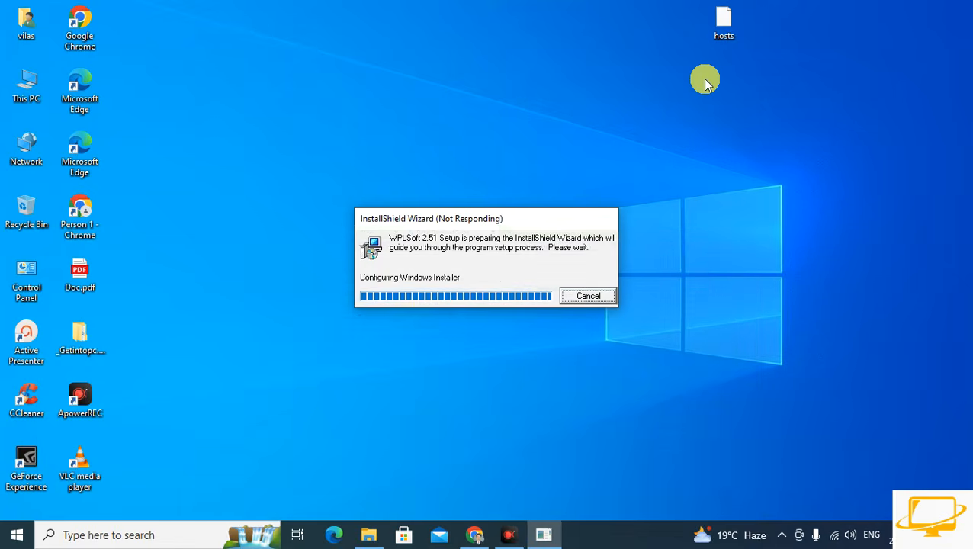
right_click(572, 97)
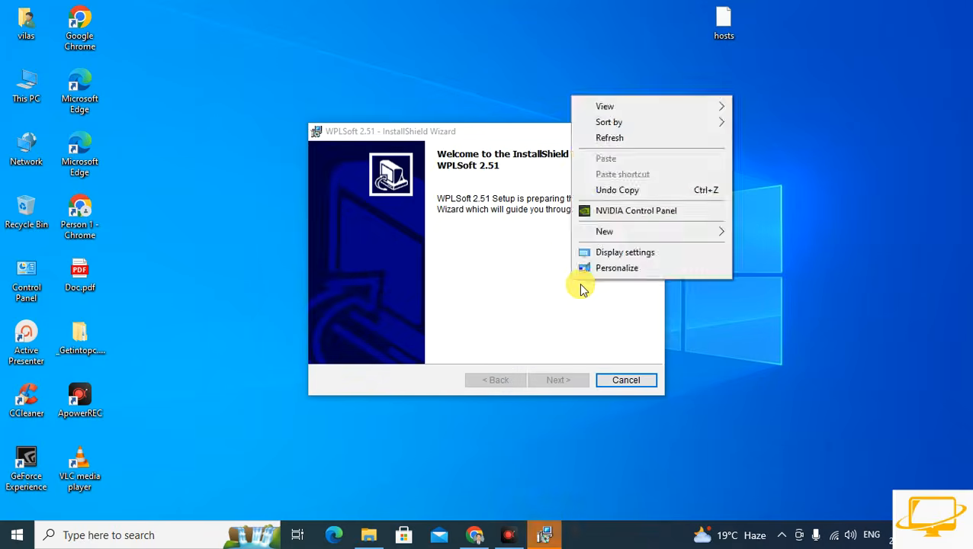
click(633, 140)
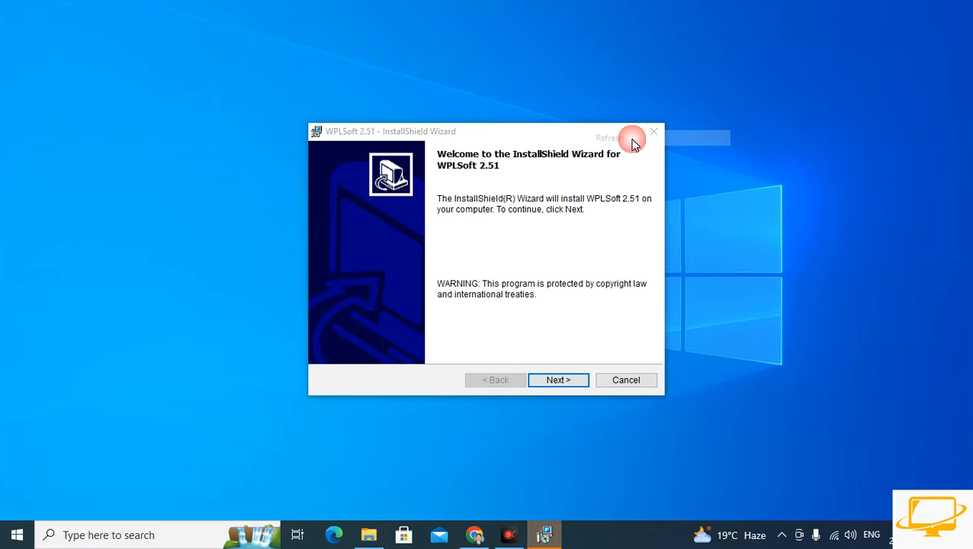
- Begin the WPLSoft 2.51 installation and accept the license agreement after scrolling through its terms
click(558, 380)
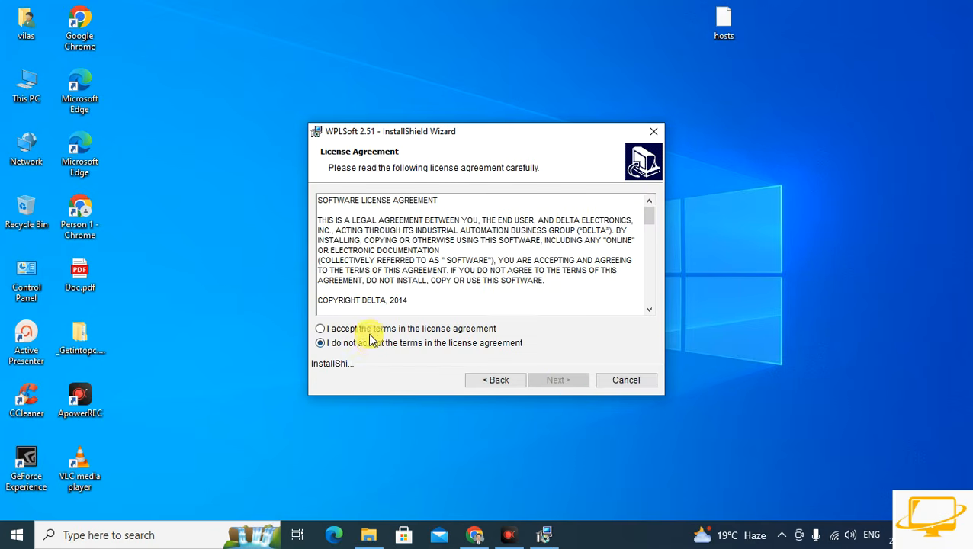
drag(649, 219, 656, 323)
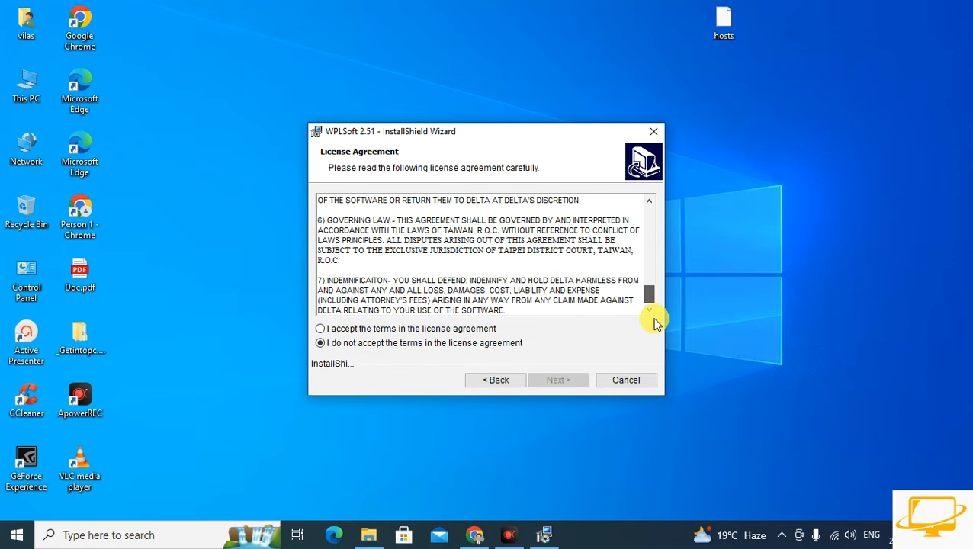
click(473, 329)
click(565, 381)
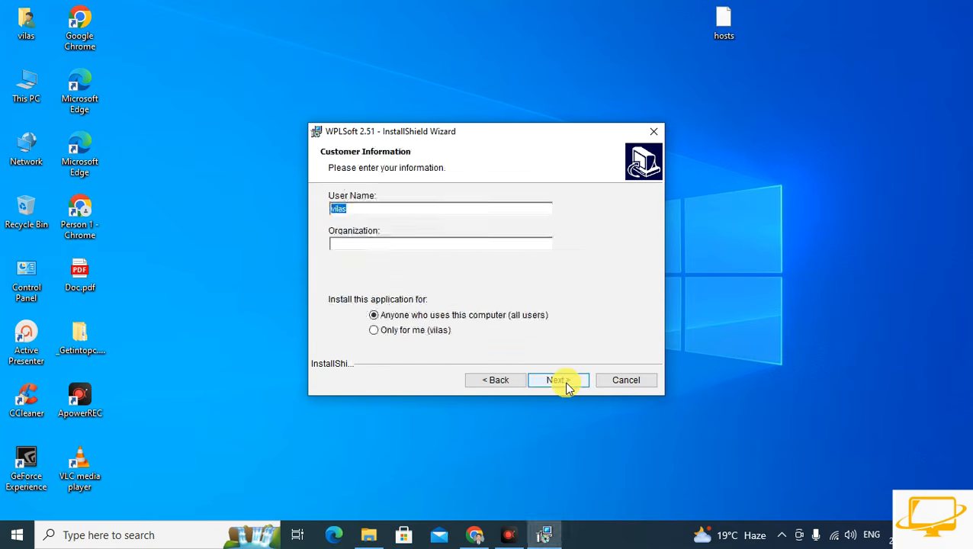
- Set the organization to Hybrid Automation in the customer information and complete the WPLSoft 2.51 installation for all users
click(425, 244)
text(HybridAutomation)
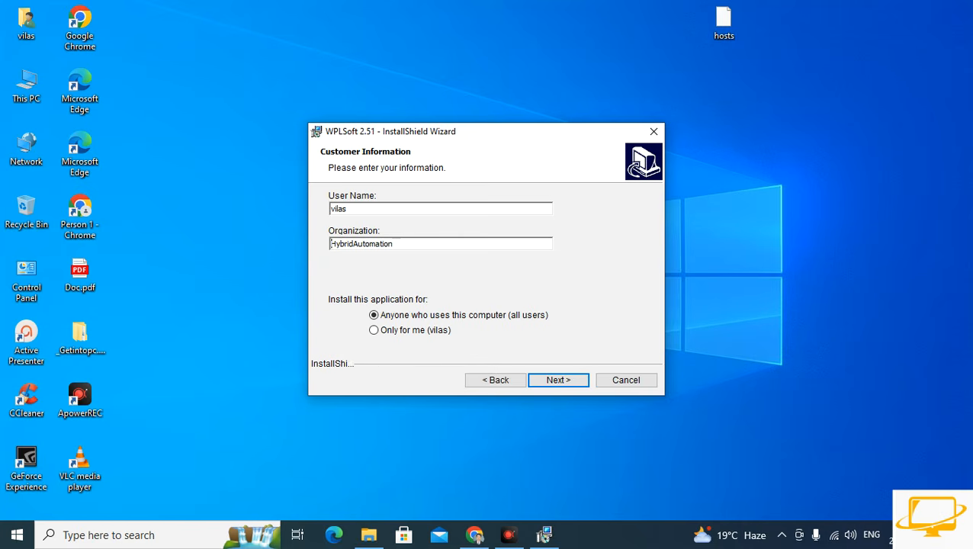
click(350, 244)
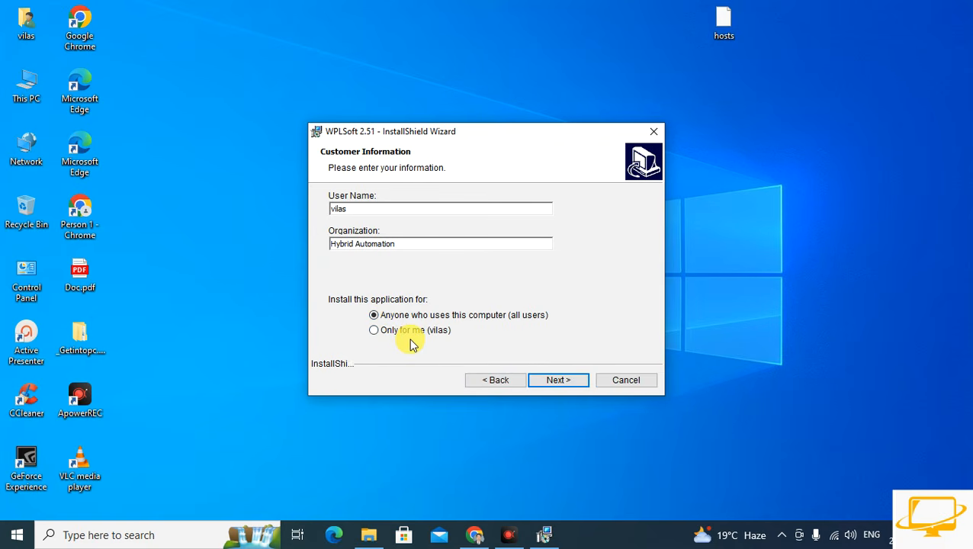
click(555, 382)
click(556, 380)
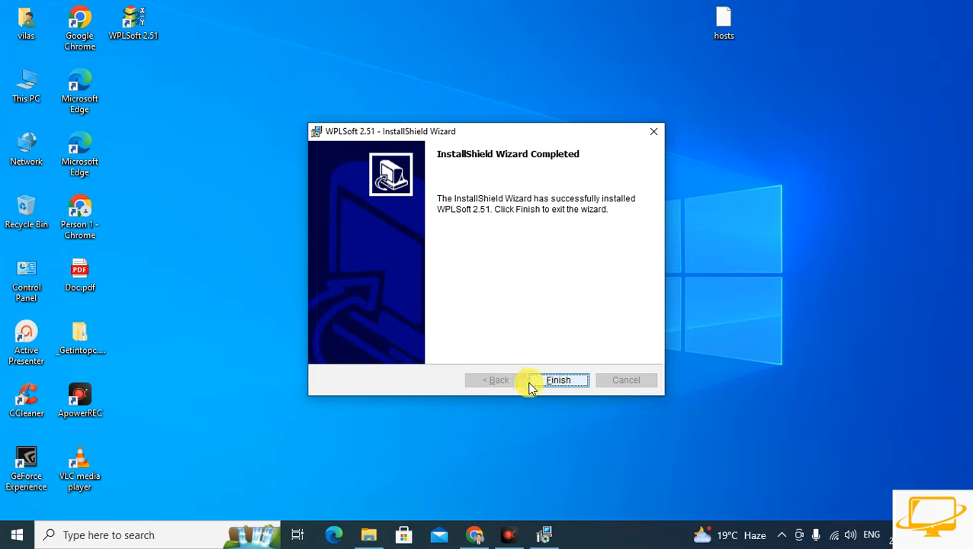
click(548, 380)
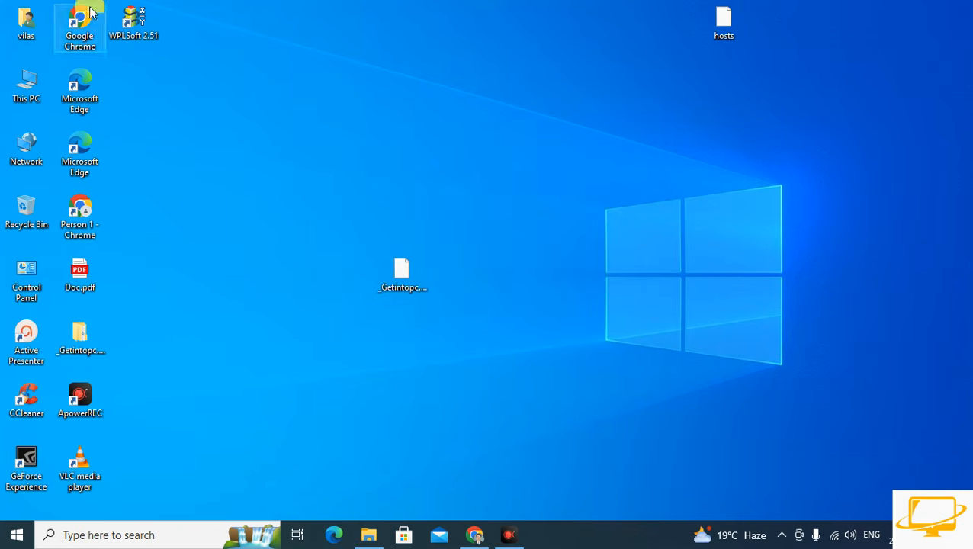
- Launch WPLSoft 2.51 and create a new PLC project titled Latching with the SS model and file name Dvp0
double_click(139, 23)
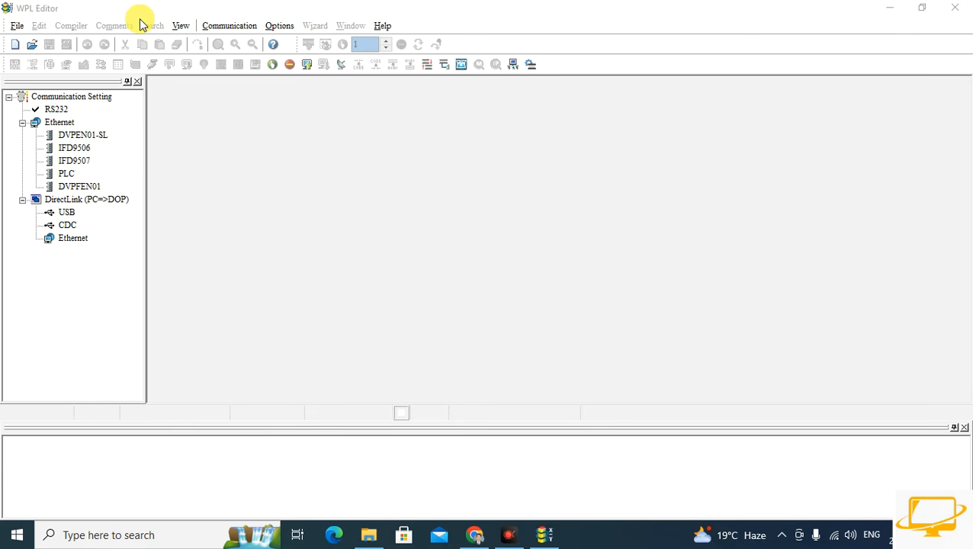
click(23, 27)
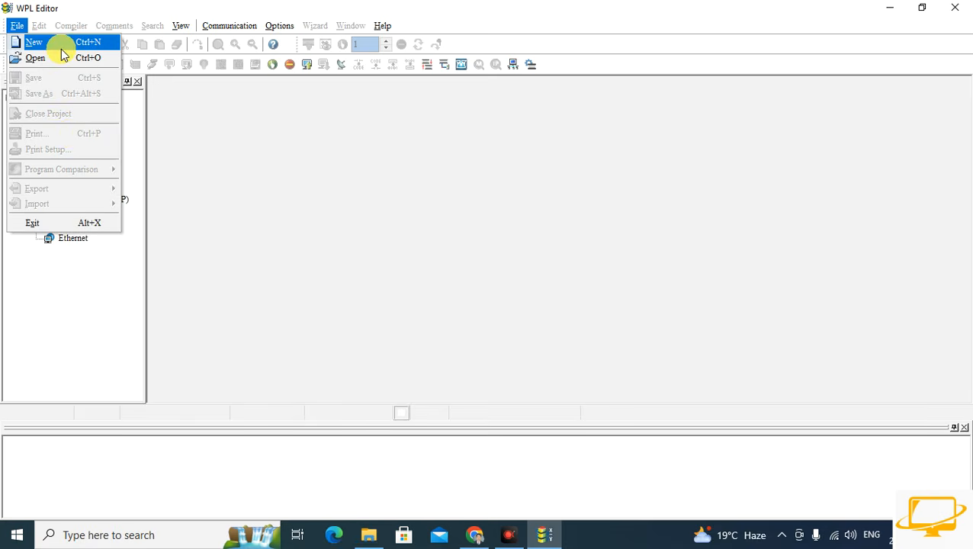
click(61, 46)
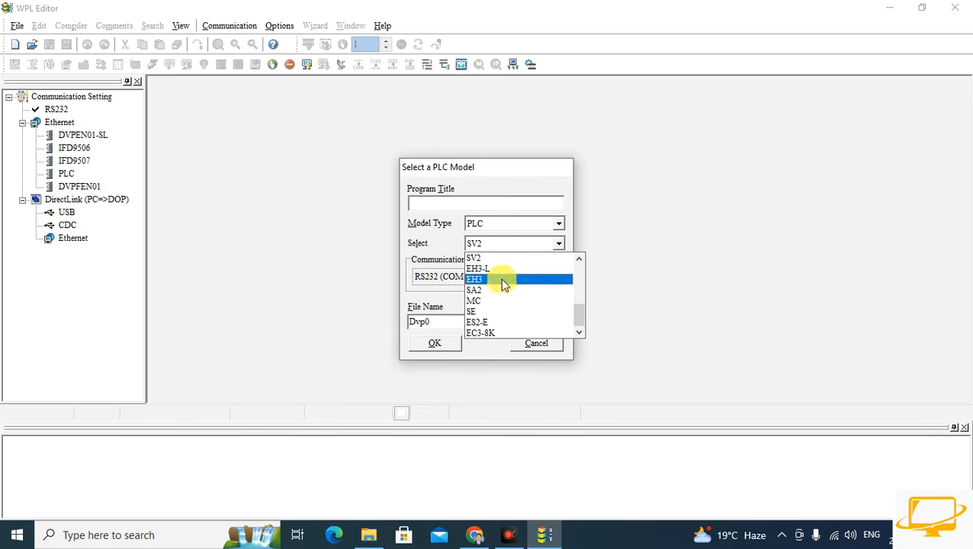
scroll(503, 294, up, 4)
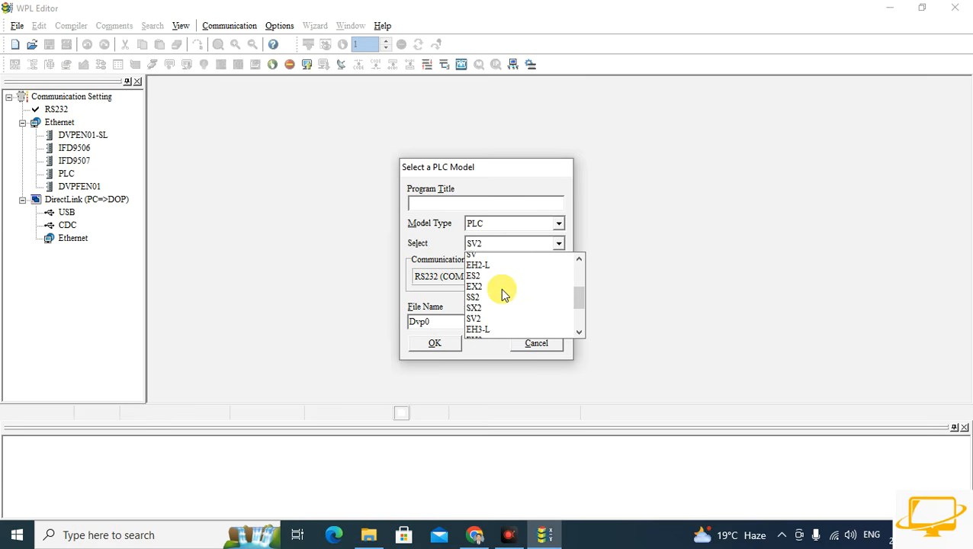
scroll(503, 295, up, 2)
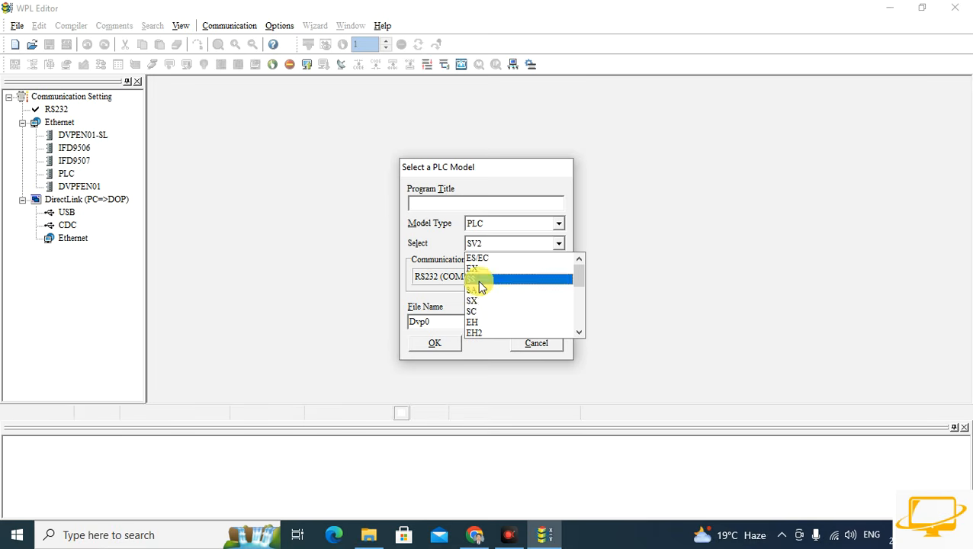
click(479, 279)
click(481, 203)
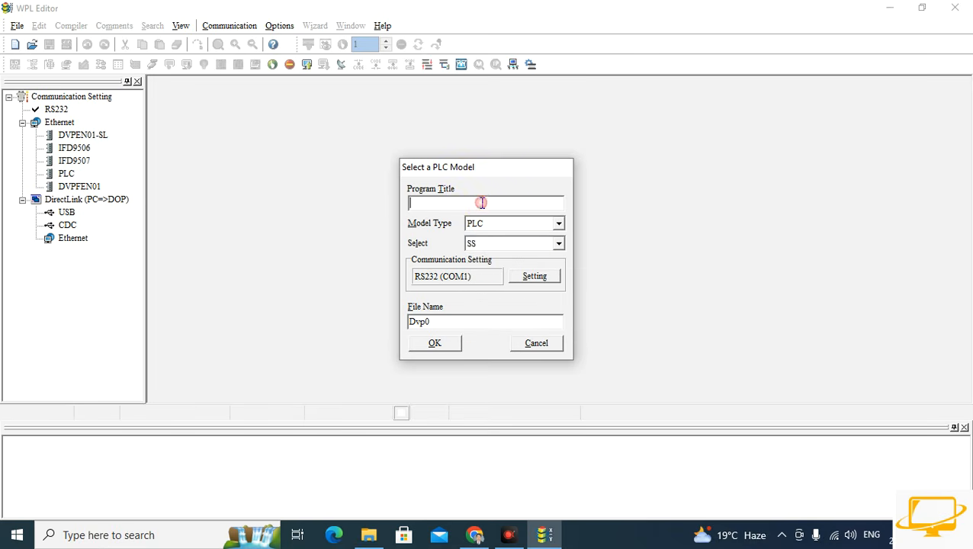
text(Latching)
click(437, 345)
click(444, 348)
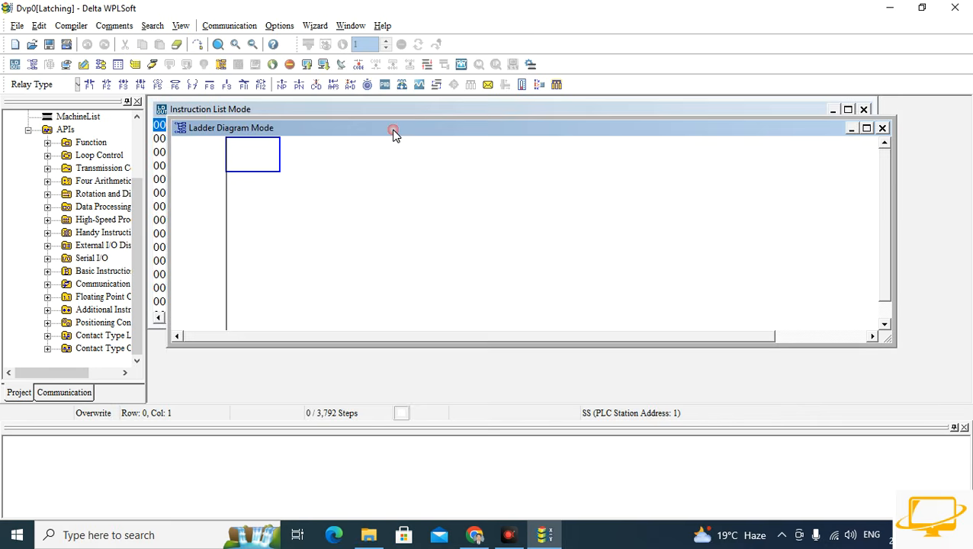
- Maximize the Ladder Diagram window and build the first rung with a normally open X0 contact and a Y0 output coil
double_click(393, 131)
click(89, 85)
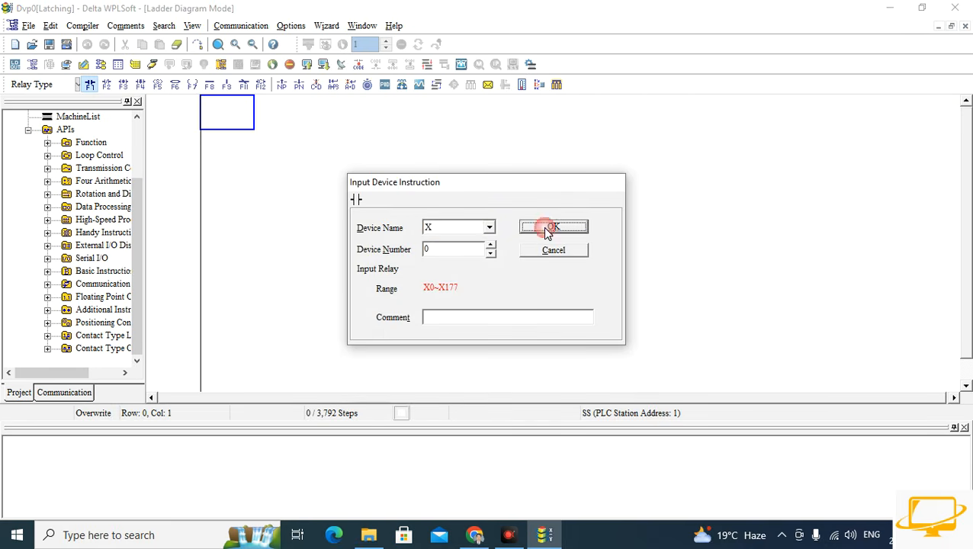
click(550, 229)
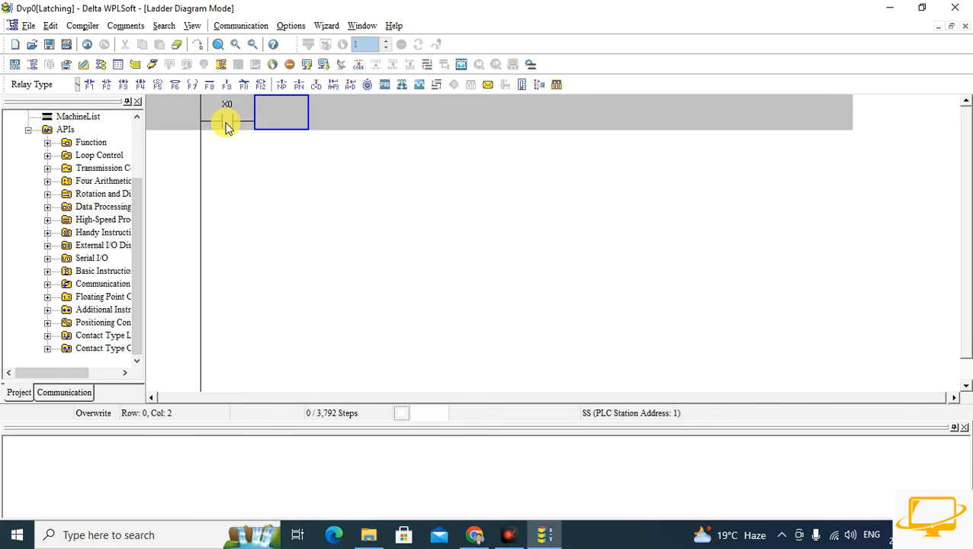
click(195, 85)
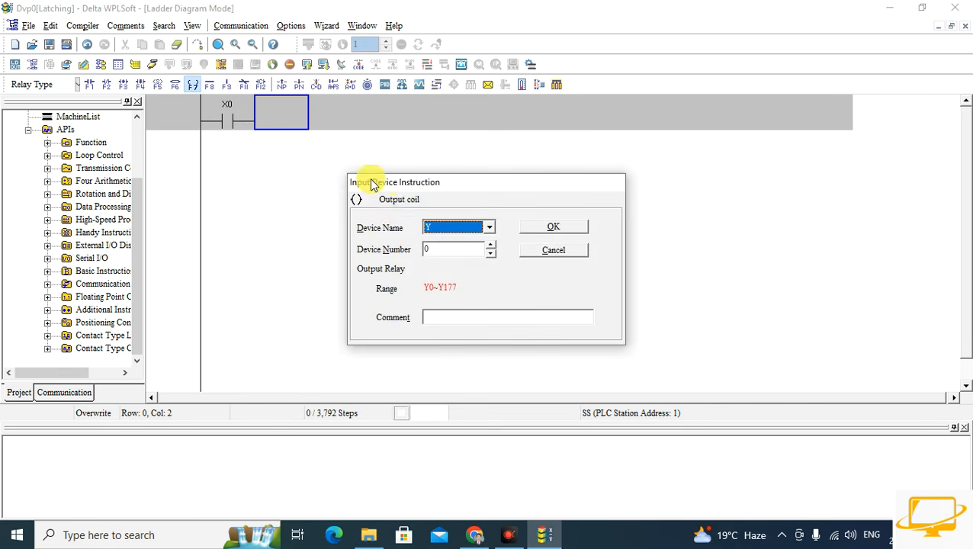
click(547, 229)
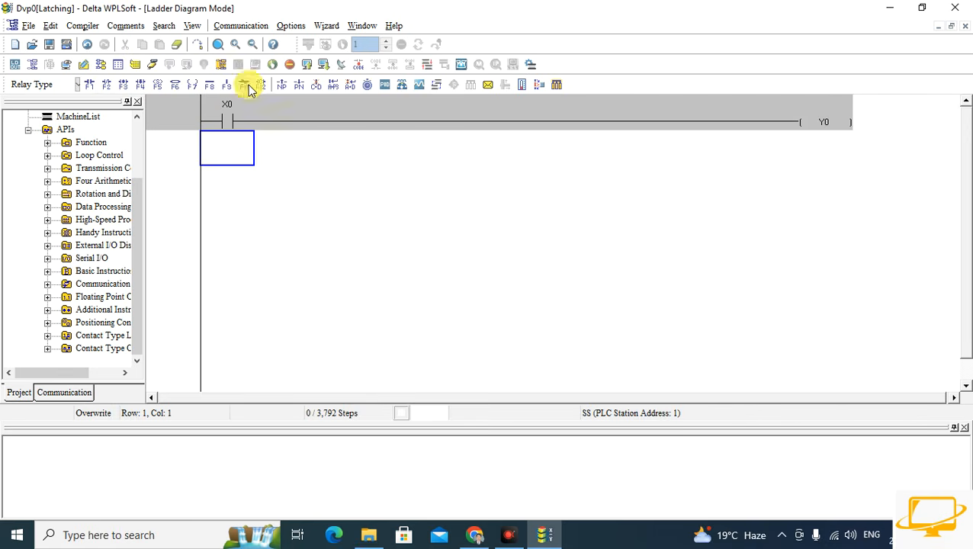
- Add a normally open Y0 contact below X0 and connect it in parallel with a vertical line after X0
click(89, 84)
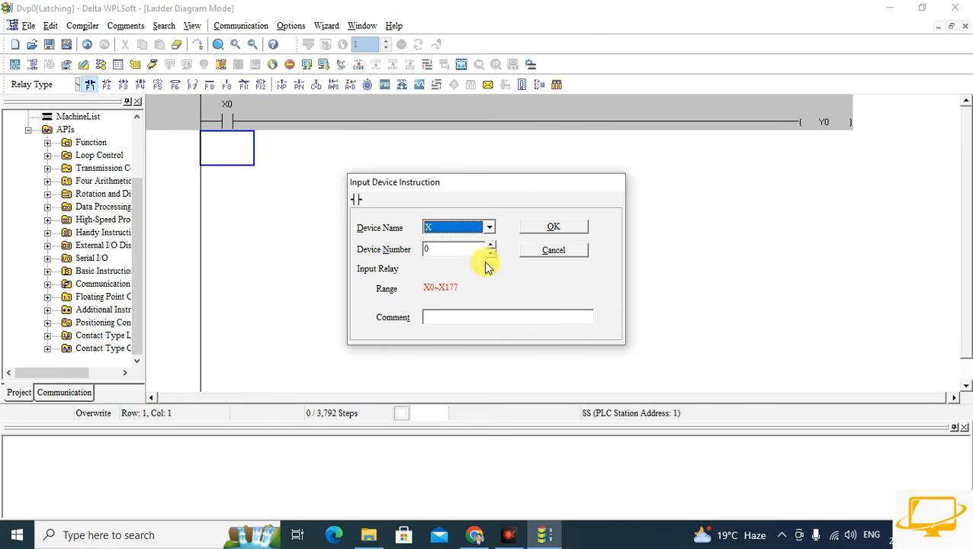
click(489, 226)
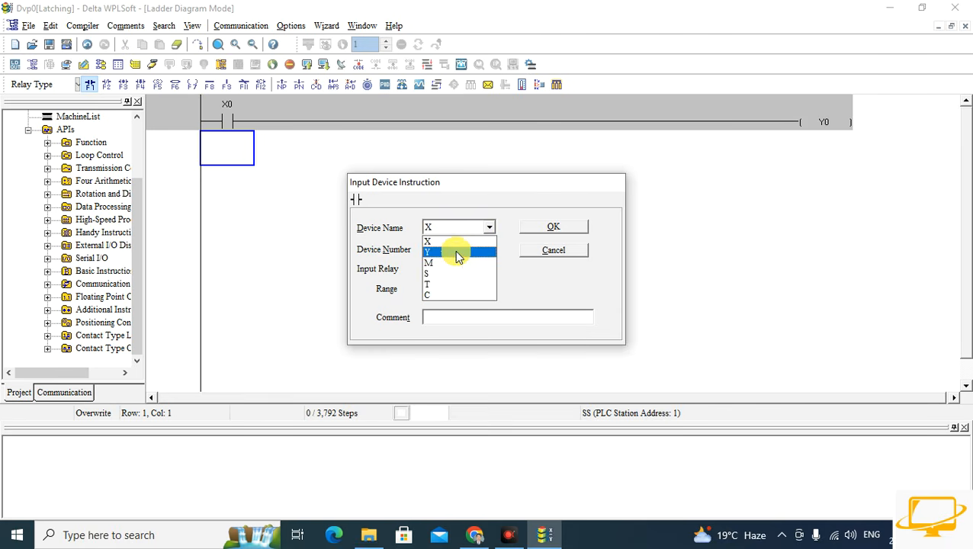
click(457, 253)
click(553, 226)
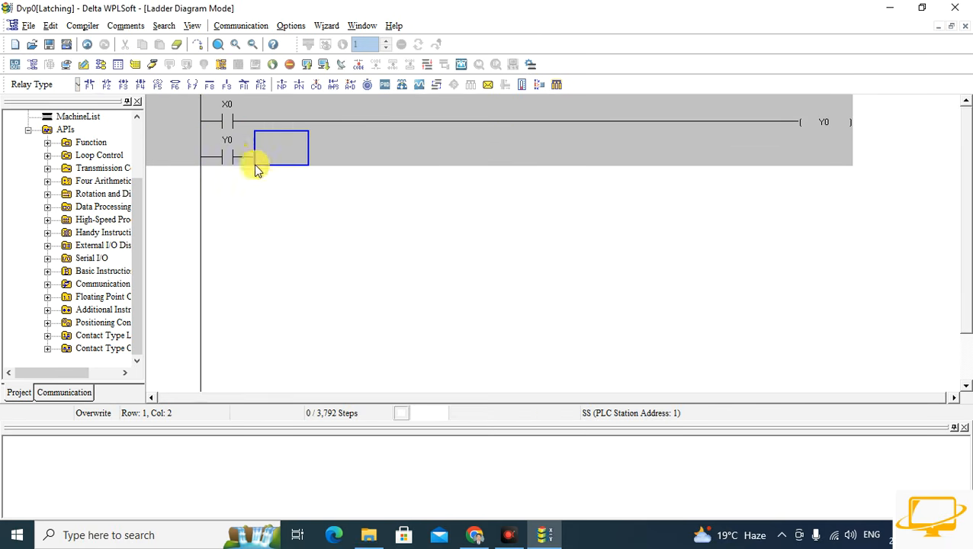
click(226, 85)
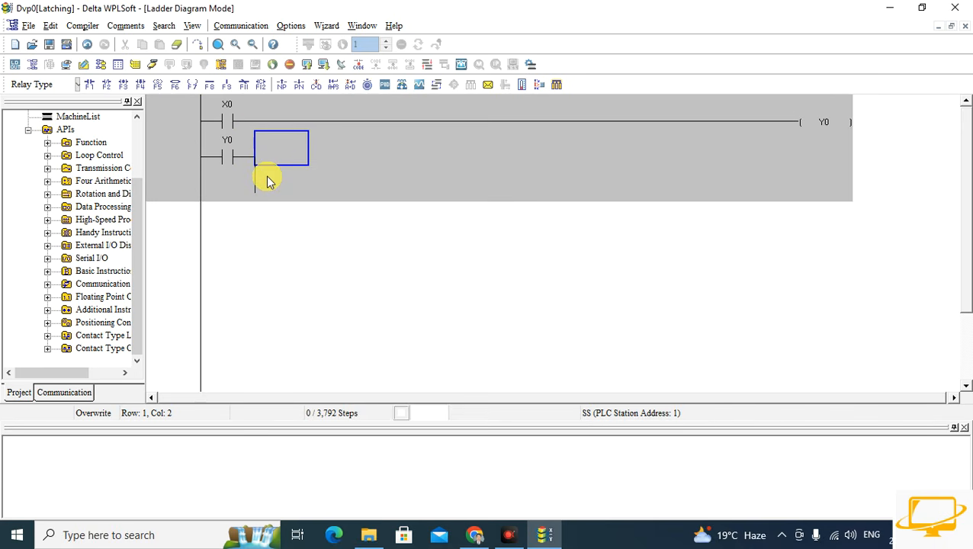
key(ctrl+z)
click(263, 122)
click(227, 85)
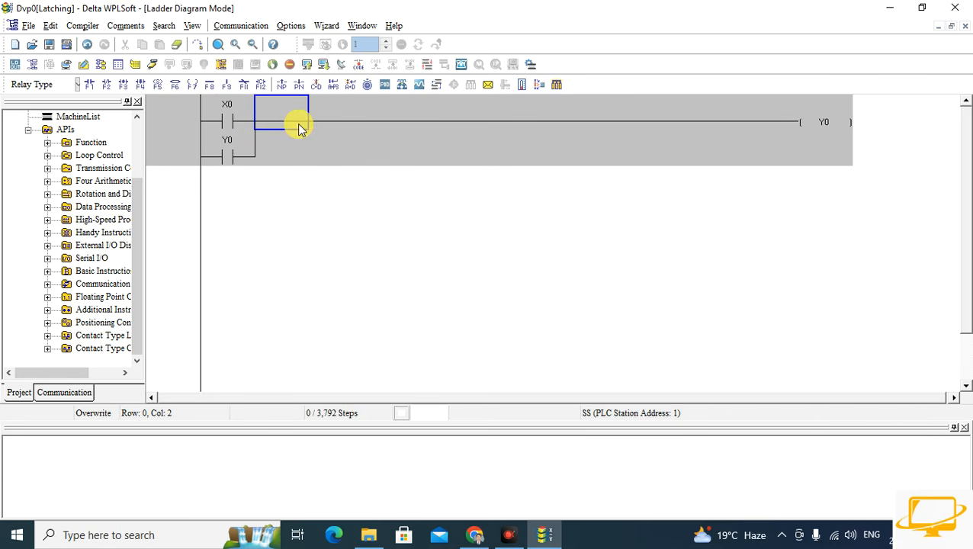
- Insert a normally closed X1 contact in series after the parallel X0 and Y0 branch
click(108, 86)
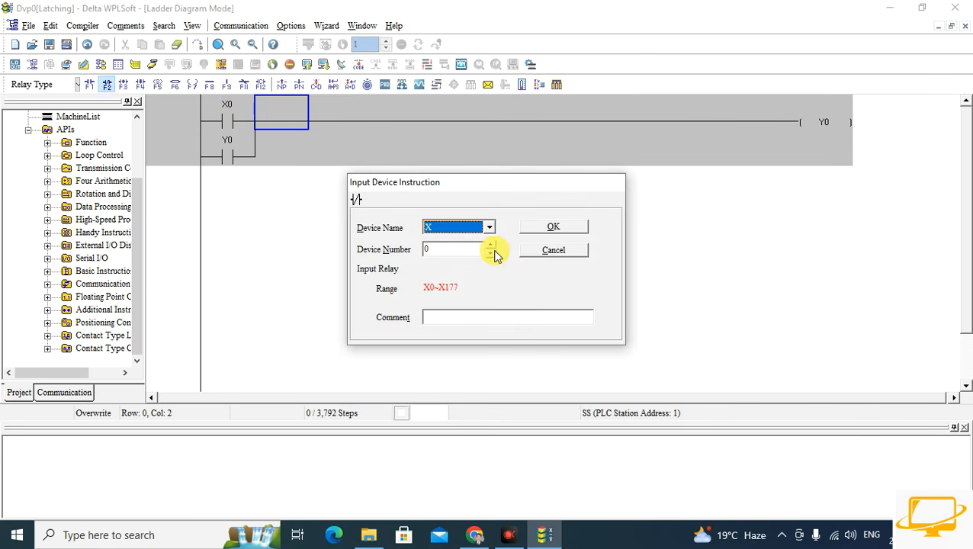
click(490, 246)
click(553, 227)
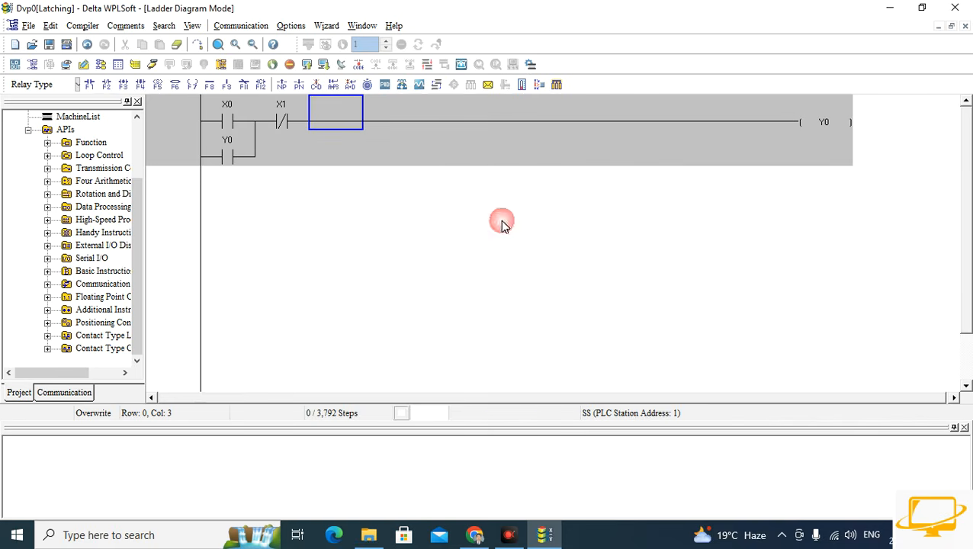
right_click(324, 150)
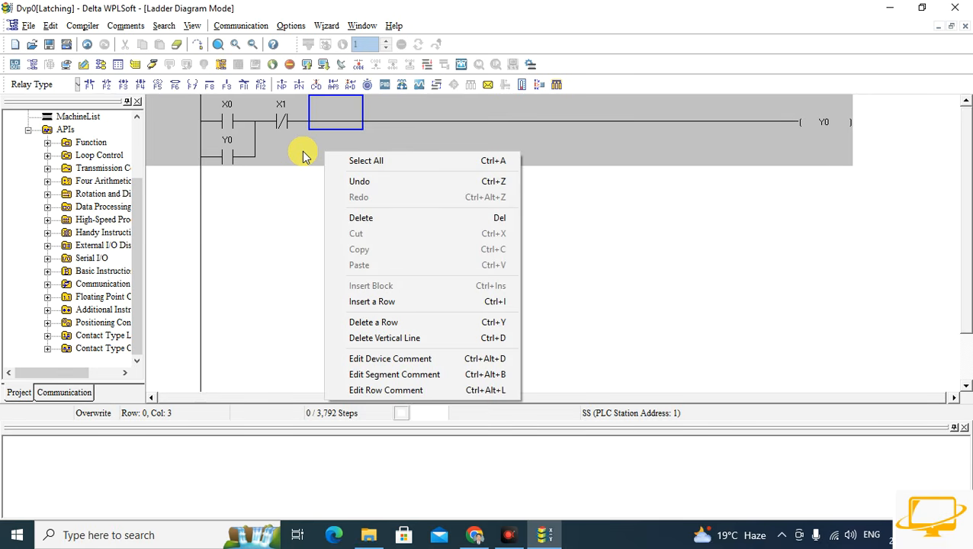
click(277, 141)
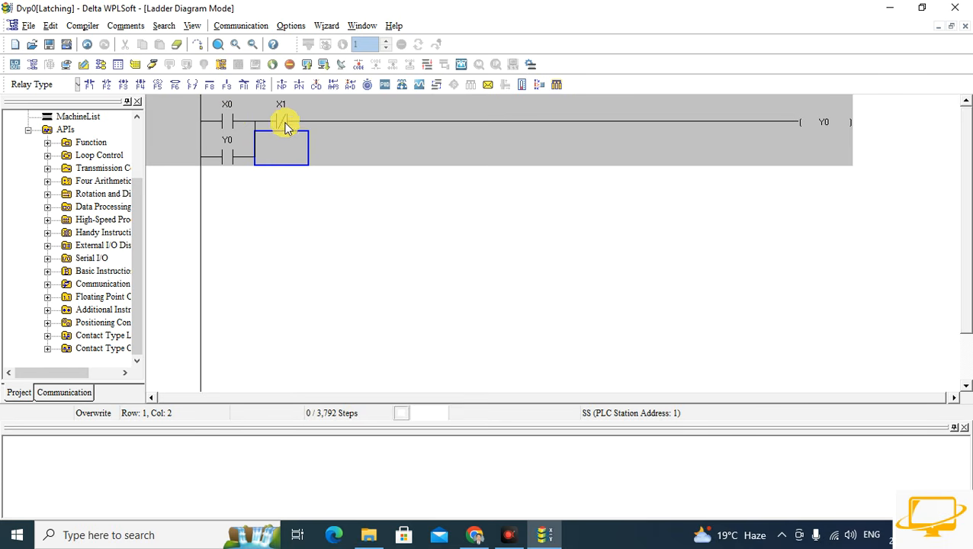
click(282, 120)
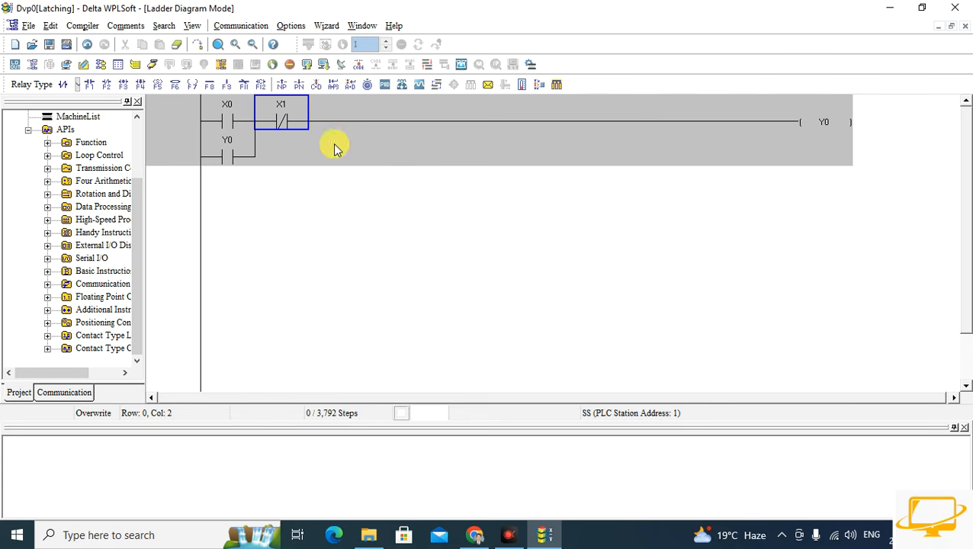
click(236, 160)
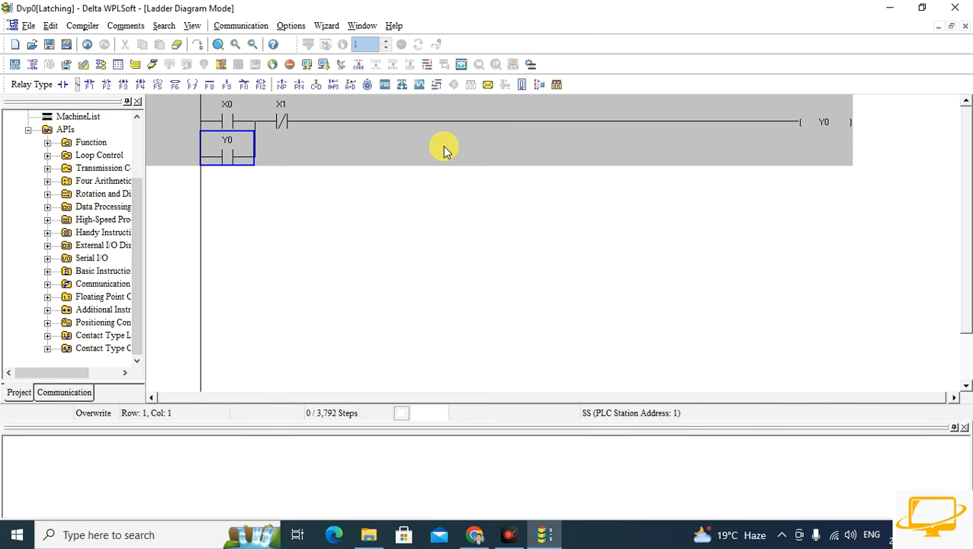
click(283, 145)
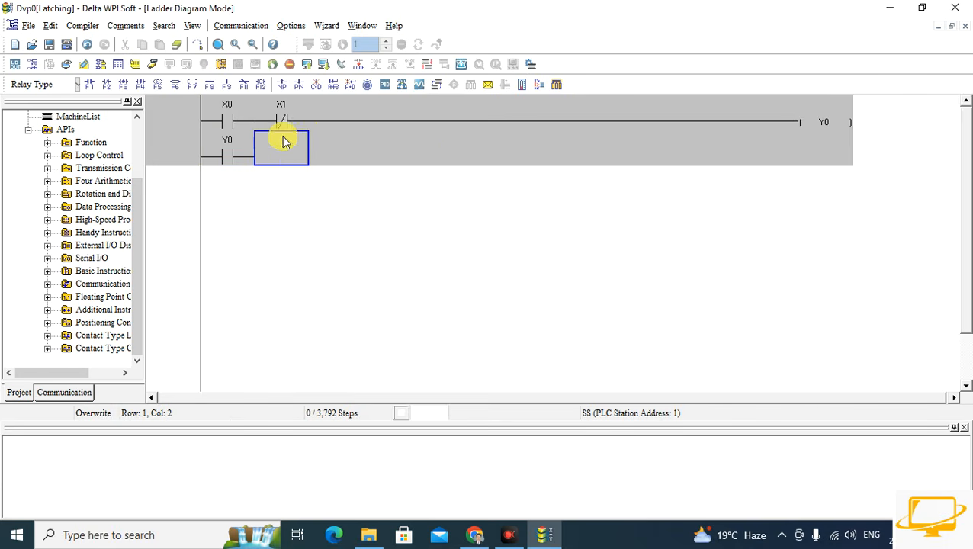
- Compile the latching ladder program and switch on the PLC simulator
click(357, 66)
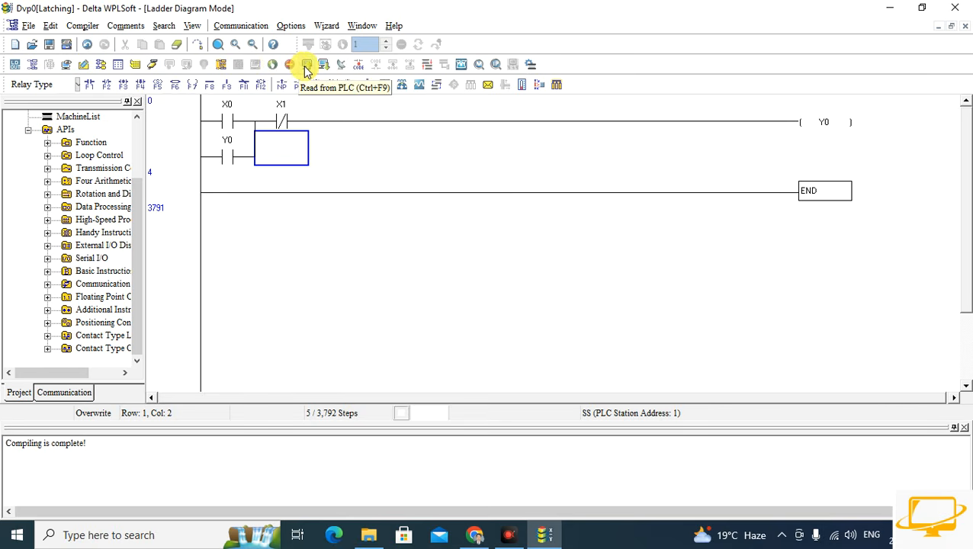
click(530, 66)
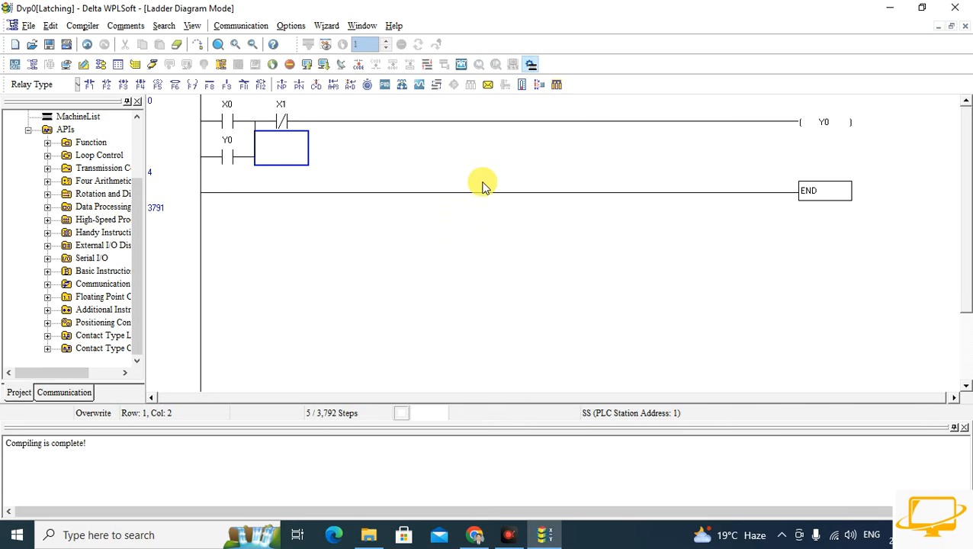
click(225, 68)
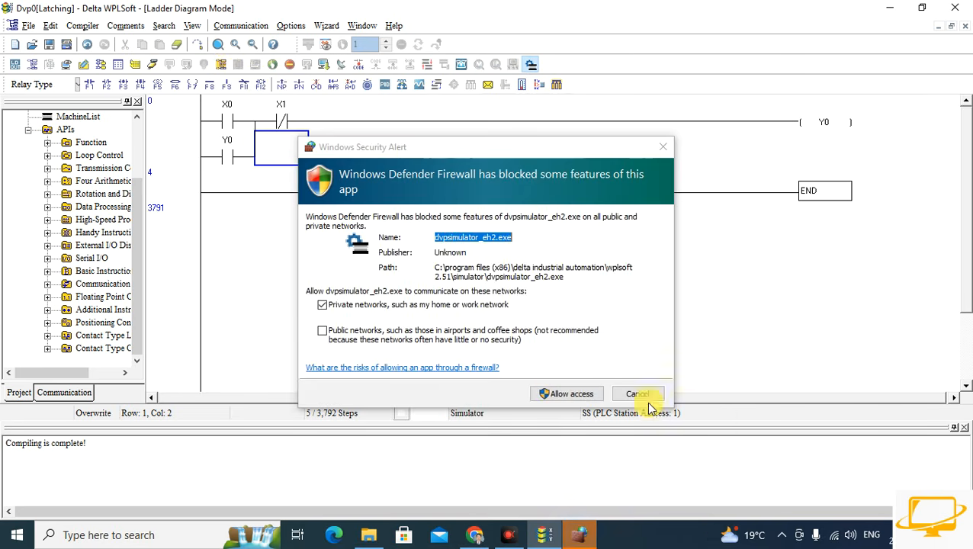
- Allow dvpsimulator_eh2.exe through Windows Defender Firewall on both private and public networks
click(323, 333)
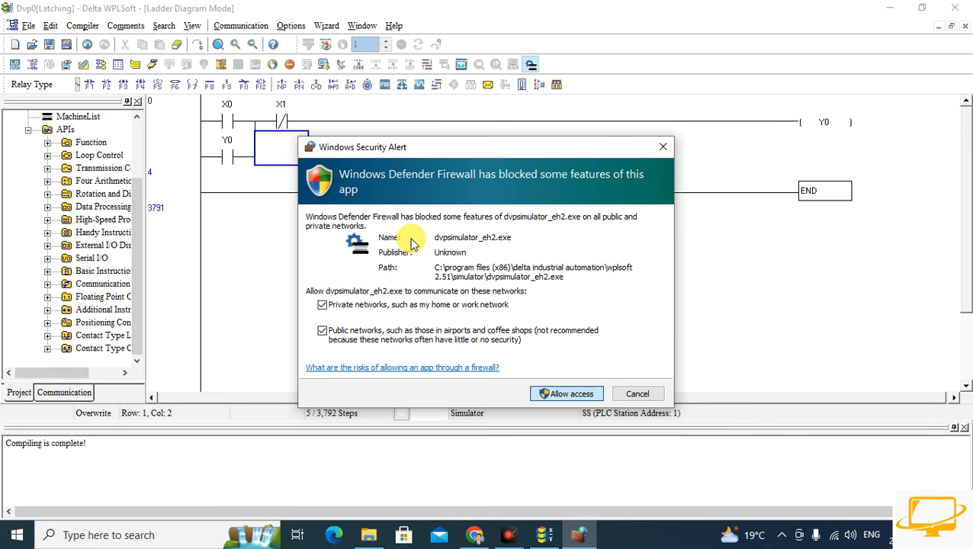
key(Return)
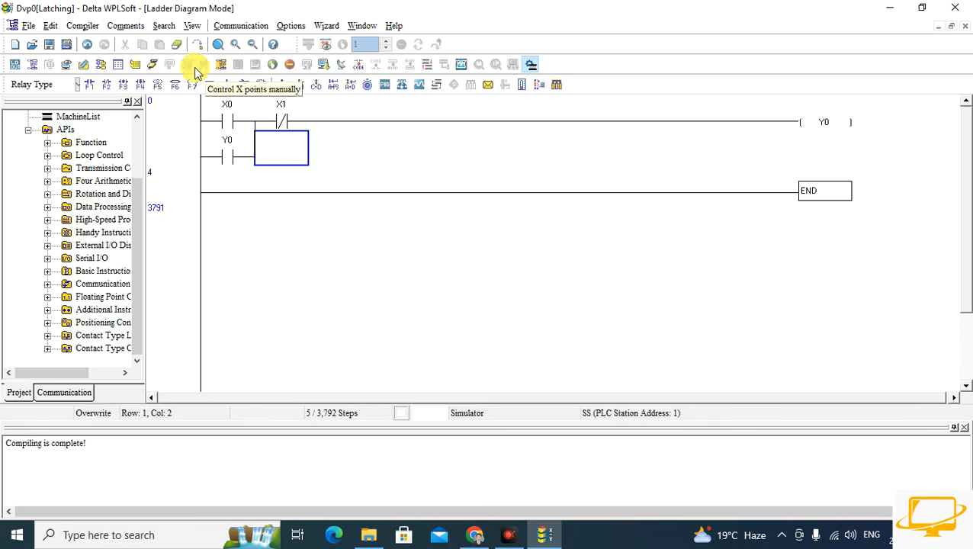
- Start online ladder monitoring and download the current latching program to the simulated PLC
click(156, 68)
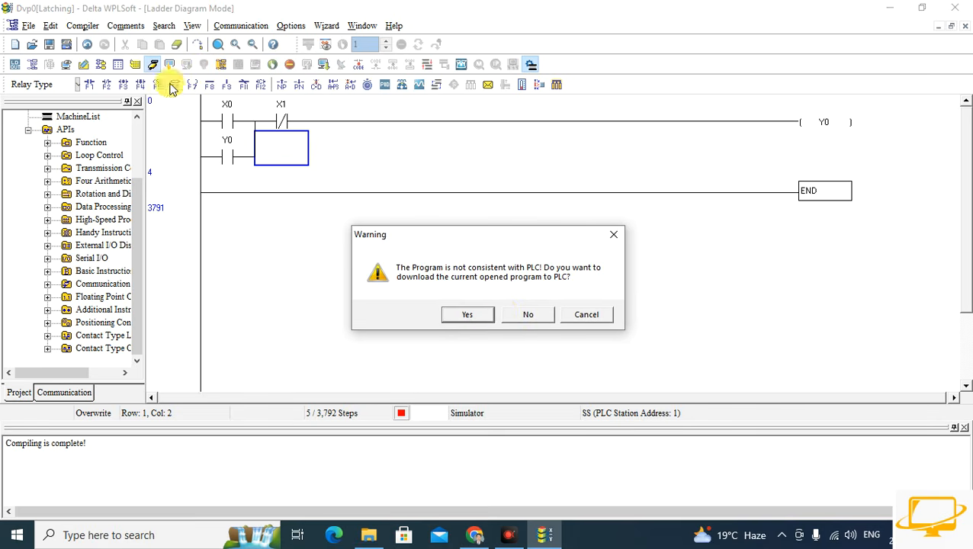
click(483, 316)
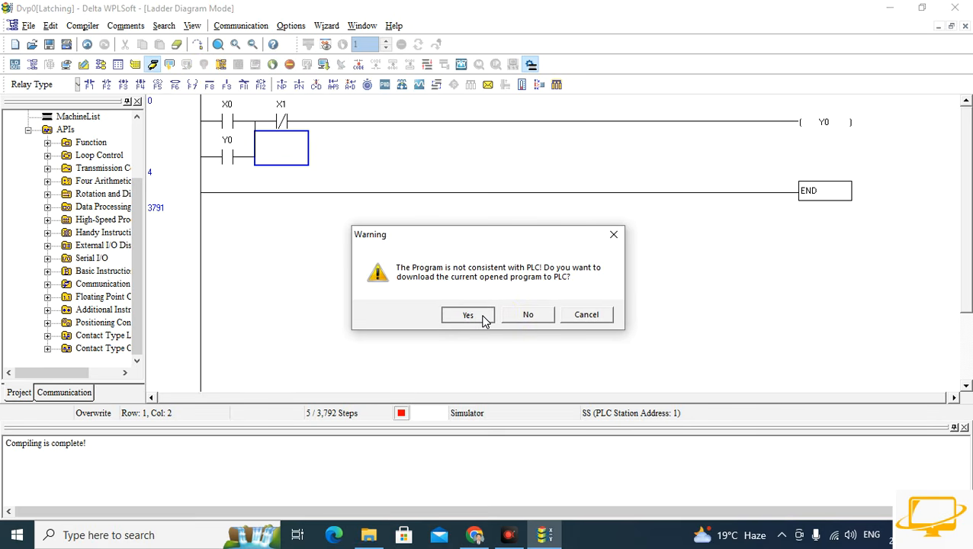
click(530, 67)
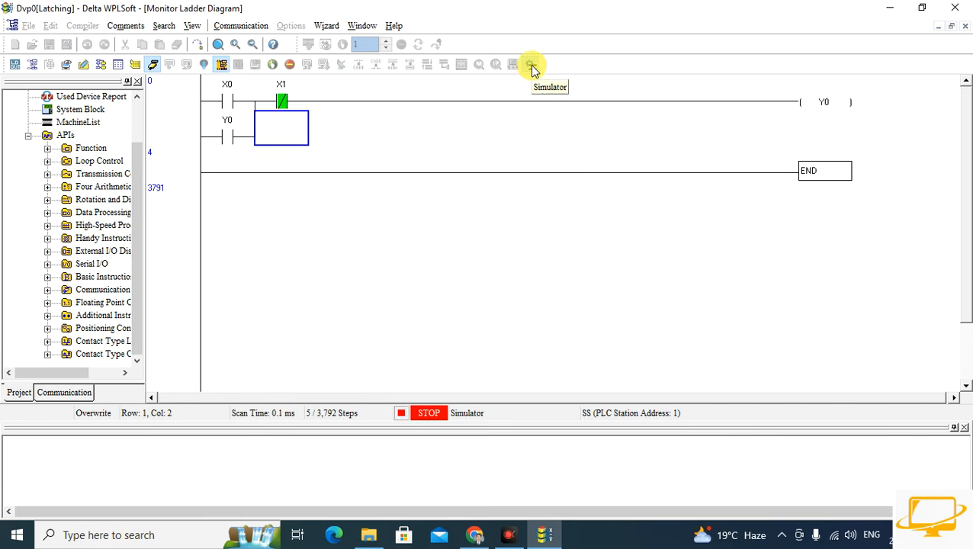
click(159, 67)
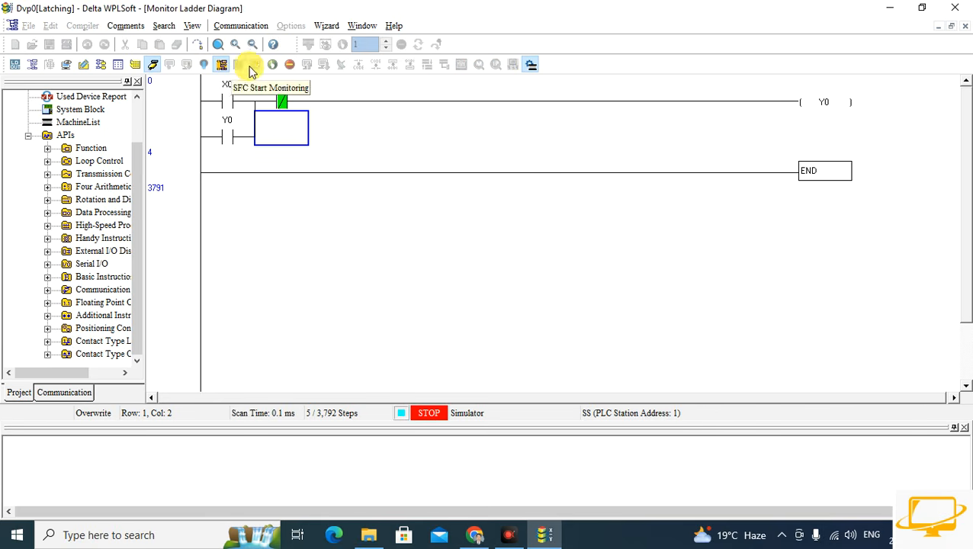
- Set contact X0 on and back off while the simulated PLC is still stopped
click(231, 107)
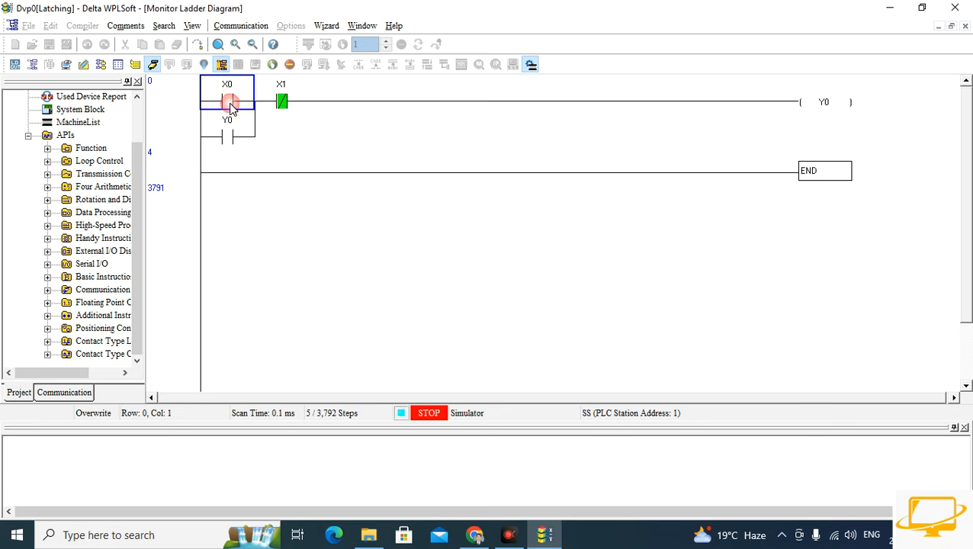
right_click(231, 106)
click(257, 112)
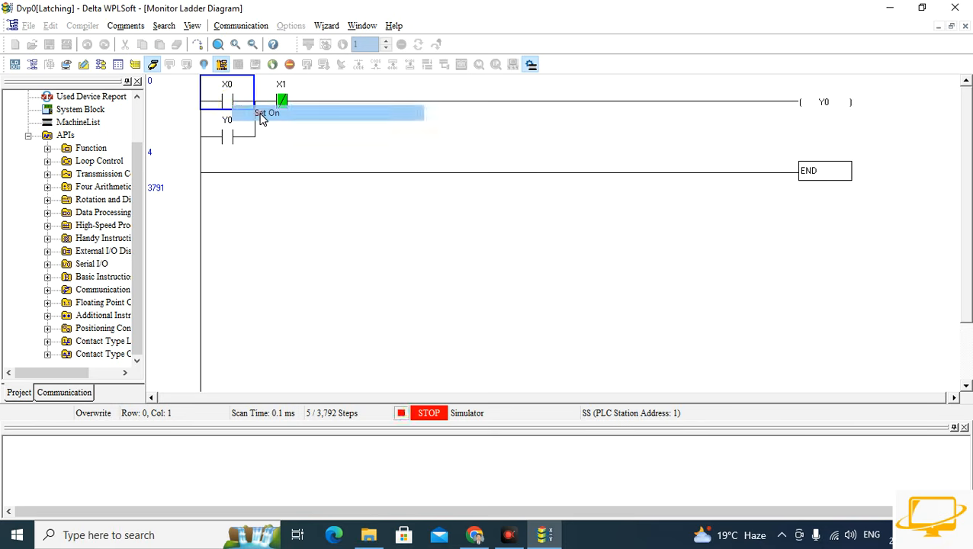
right_click(229, 107)
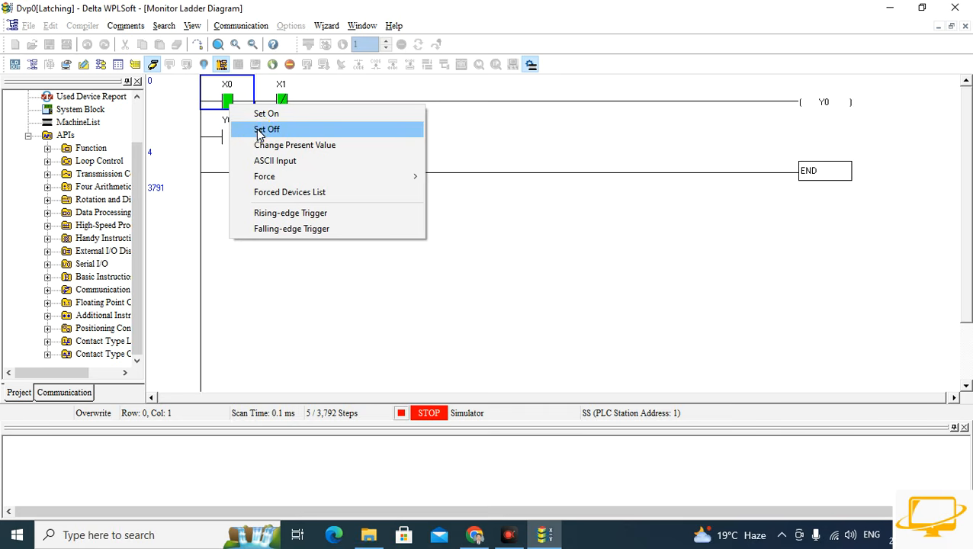
click(259, 131)
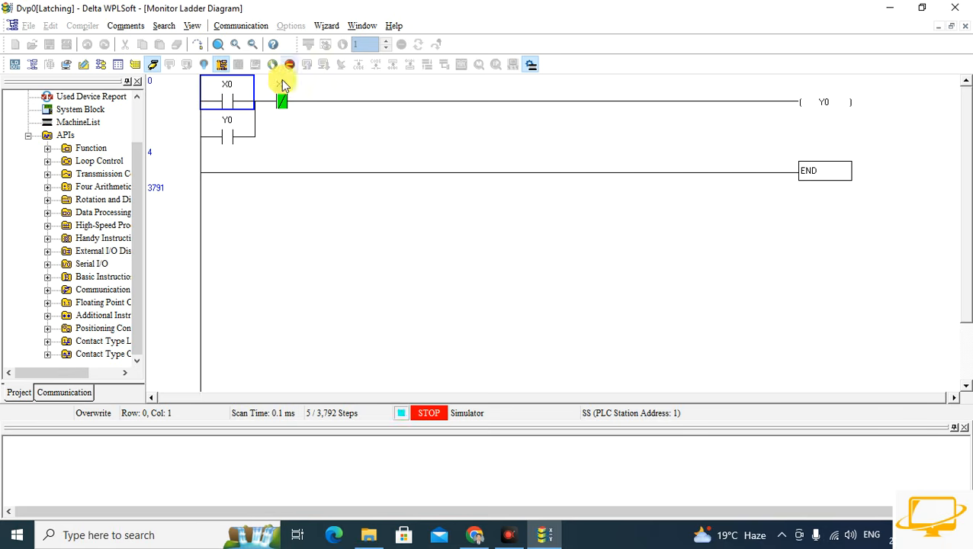
- Switch the simulated PLC to RUN mode
click(226, 108)
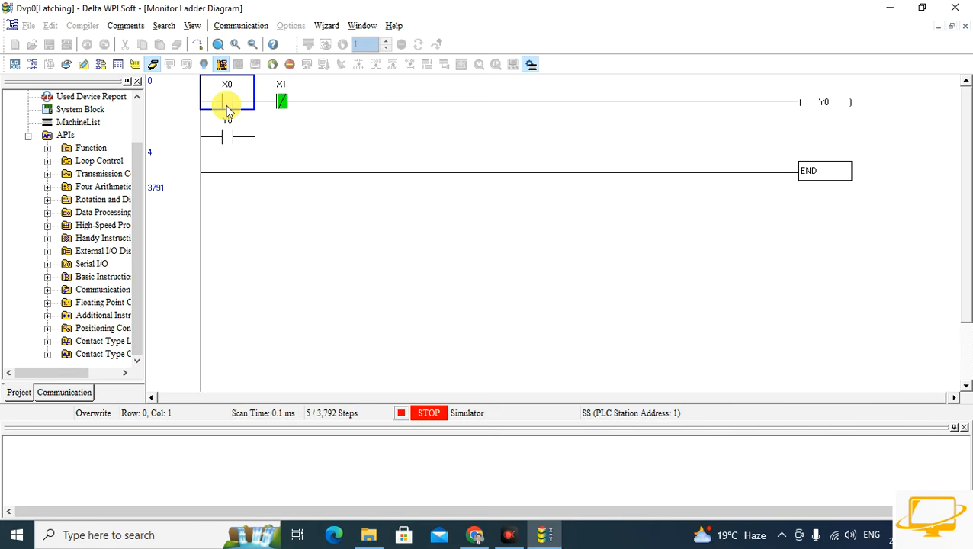
click(271, 66)
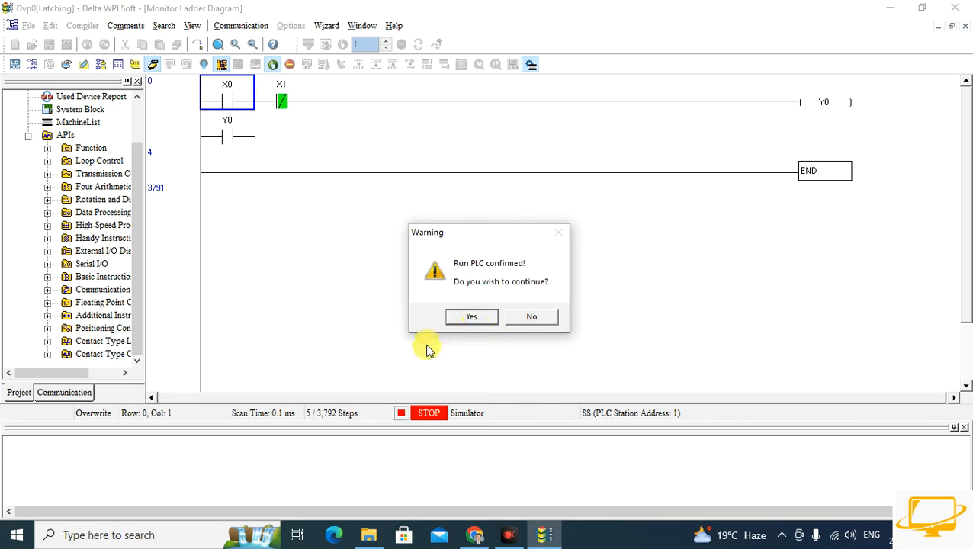
click(476, 315)
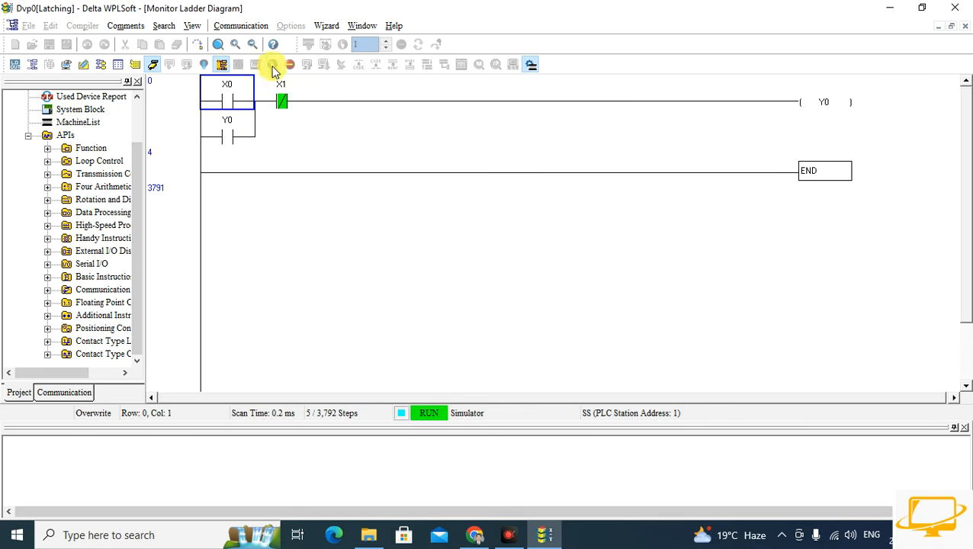
- Test the latch of output Y0 by setting contact X0 on and then off
right_click(231, 98)
click(265, 106)
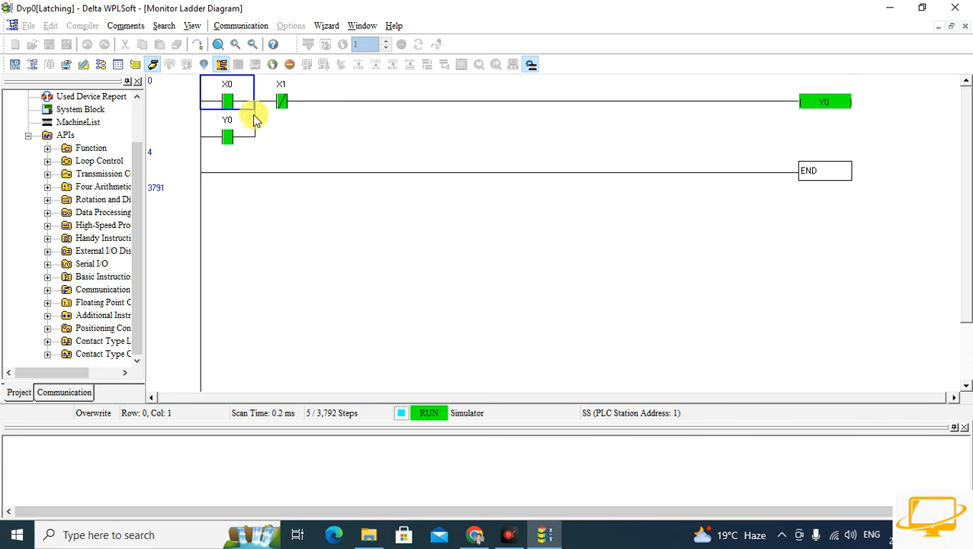
right_click(227, 101)
click(264, 124)
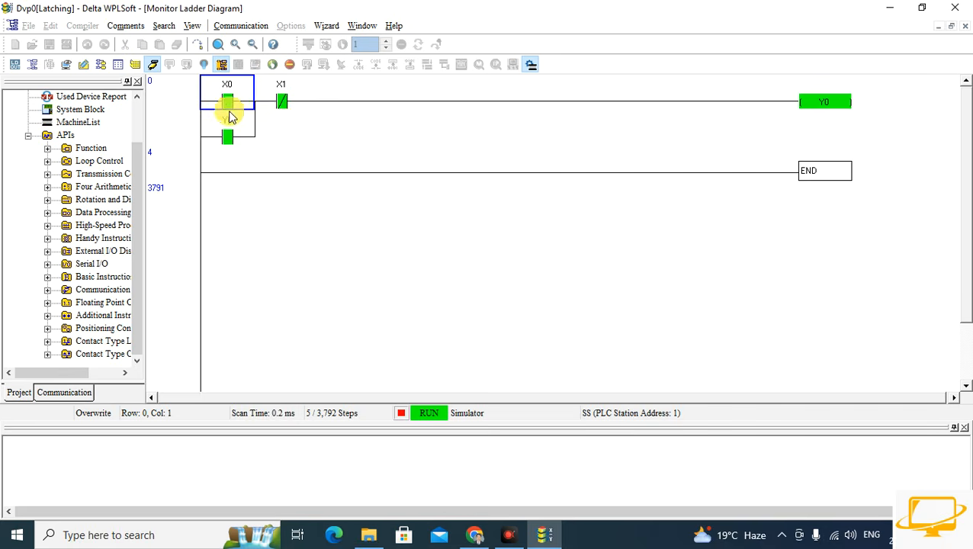
right_click(229, 105)
click(237, 127)
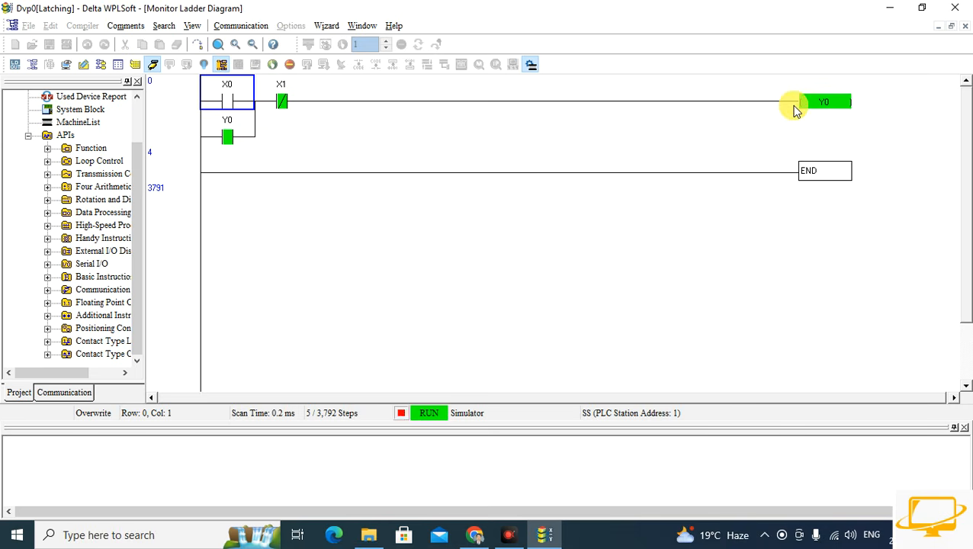
- Set the normally closed contact X1 on and back off to test breaking the Y0 latch
right_click(278, 101)
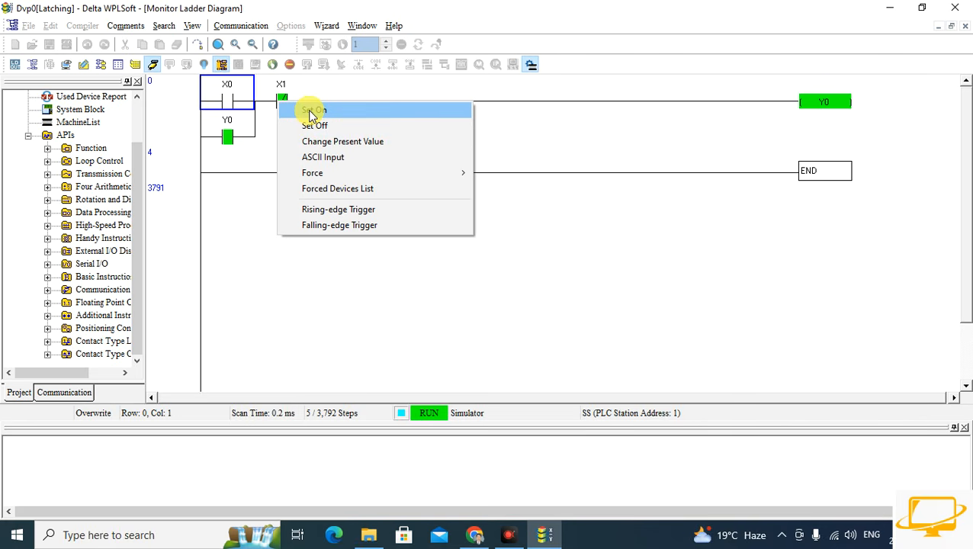
click(313, 110)
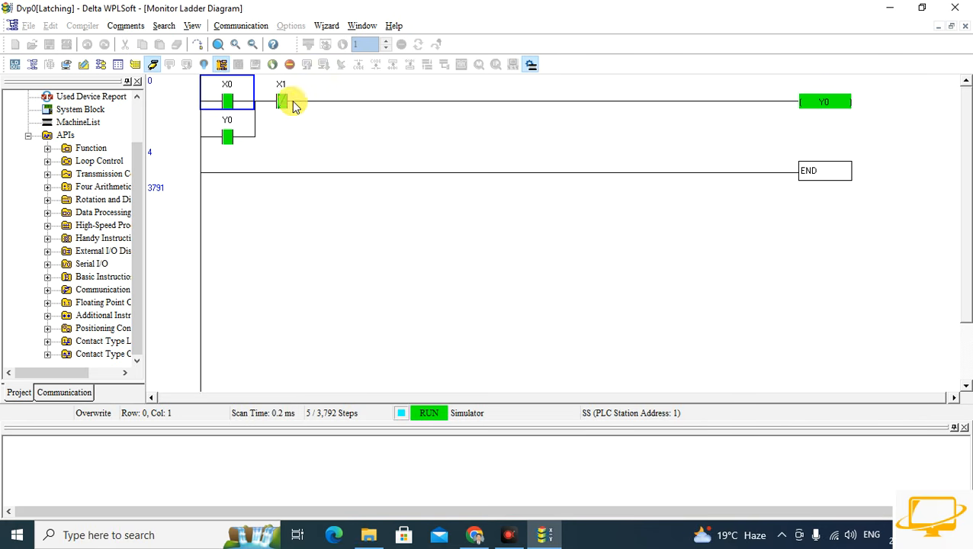
right_click(281, 102)
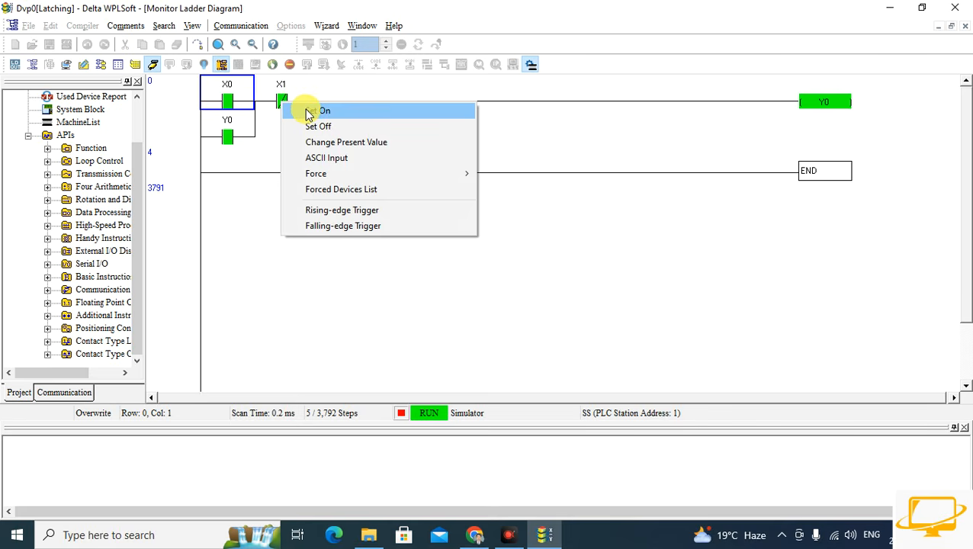
click(313, 126)
- Repeat the unlatching test on Y0 by setting X1 on once more and then off
click(284, 100)
right_click(287, 102)
click(320, 106)
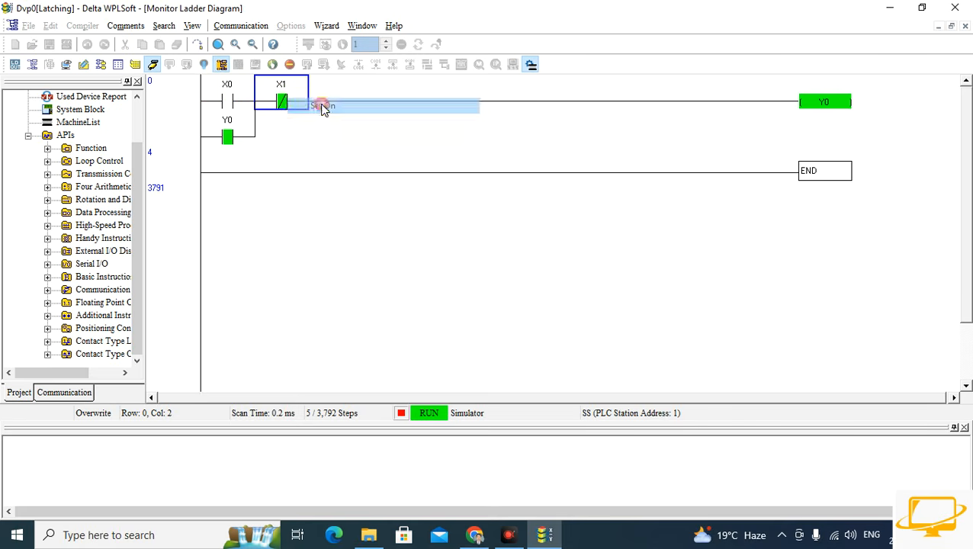
right_click(285, 106)
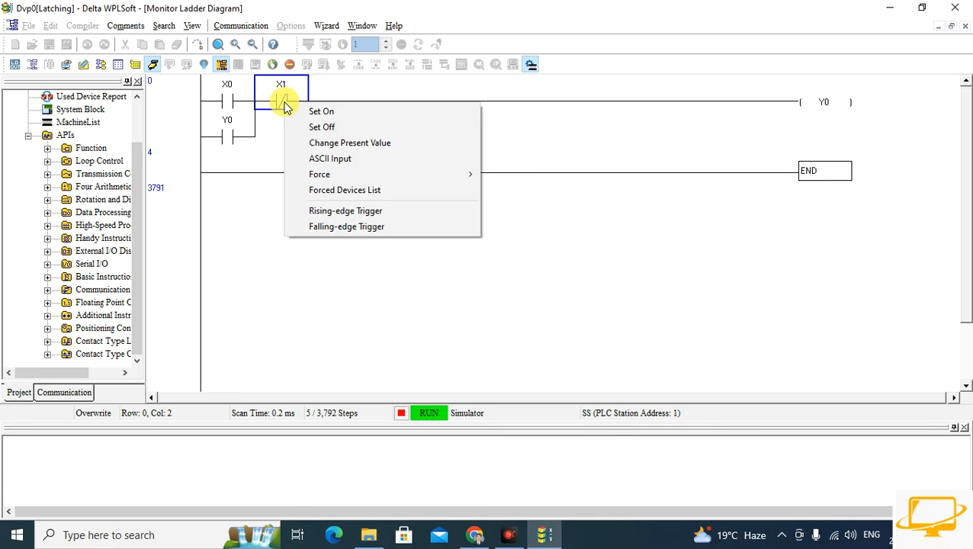
click(322, 125)
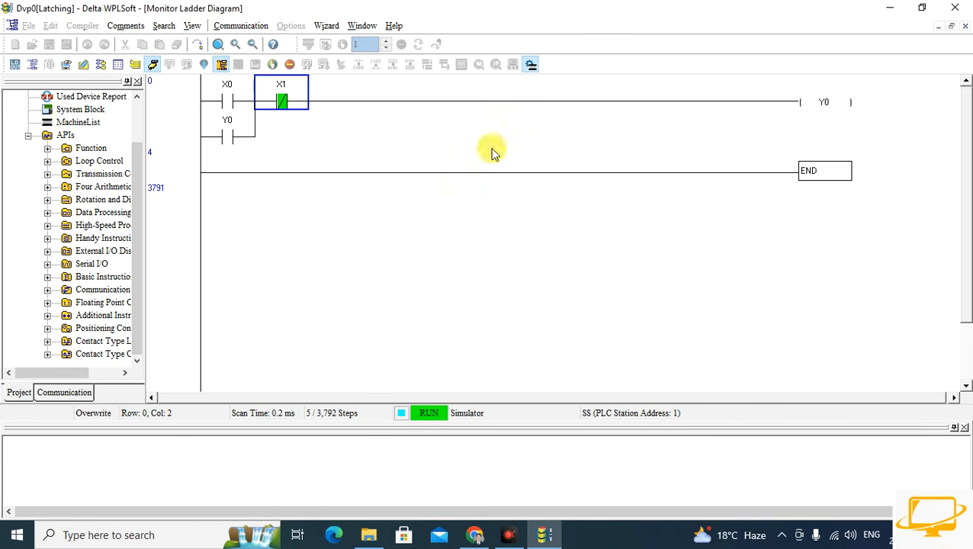
click(223, 137)
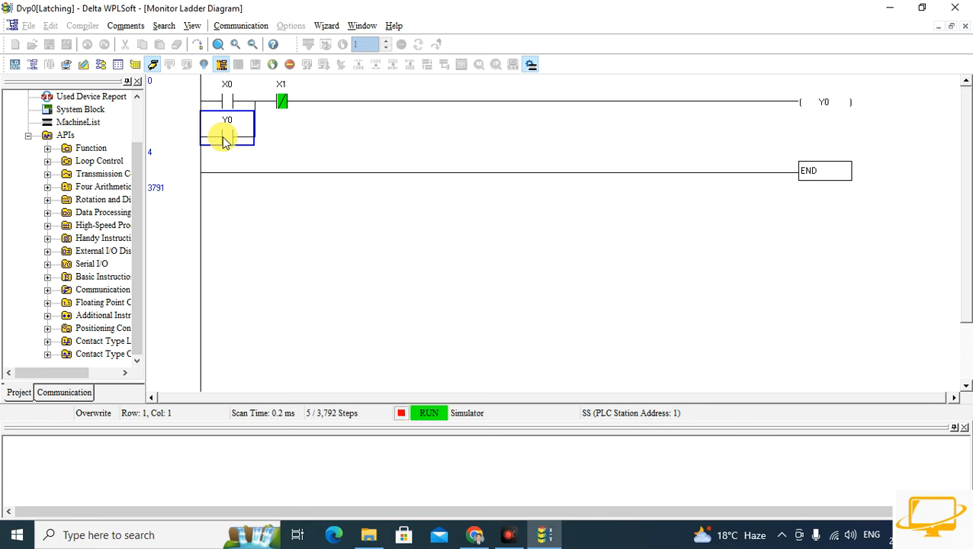
click(821, 95)
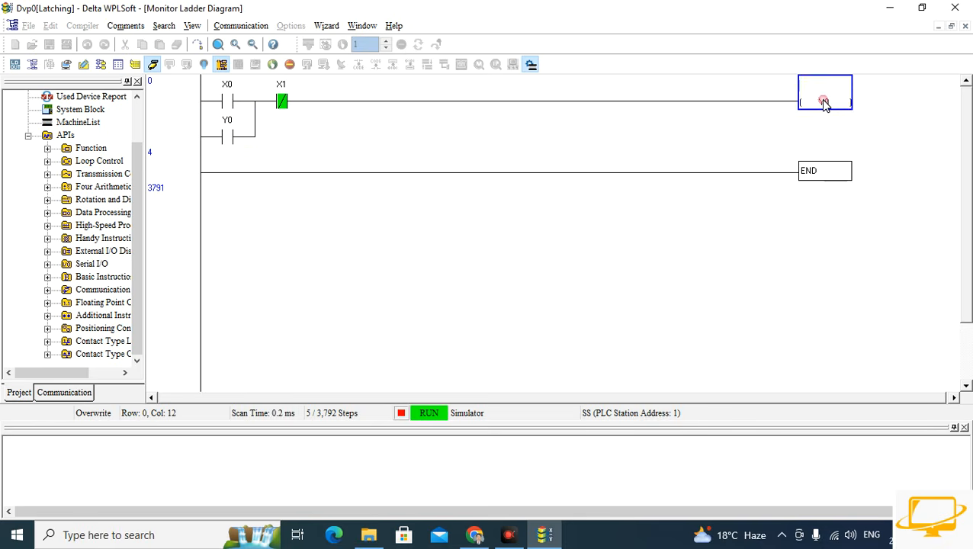